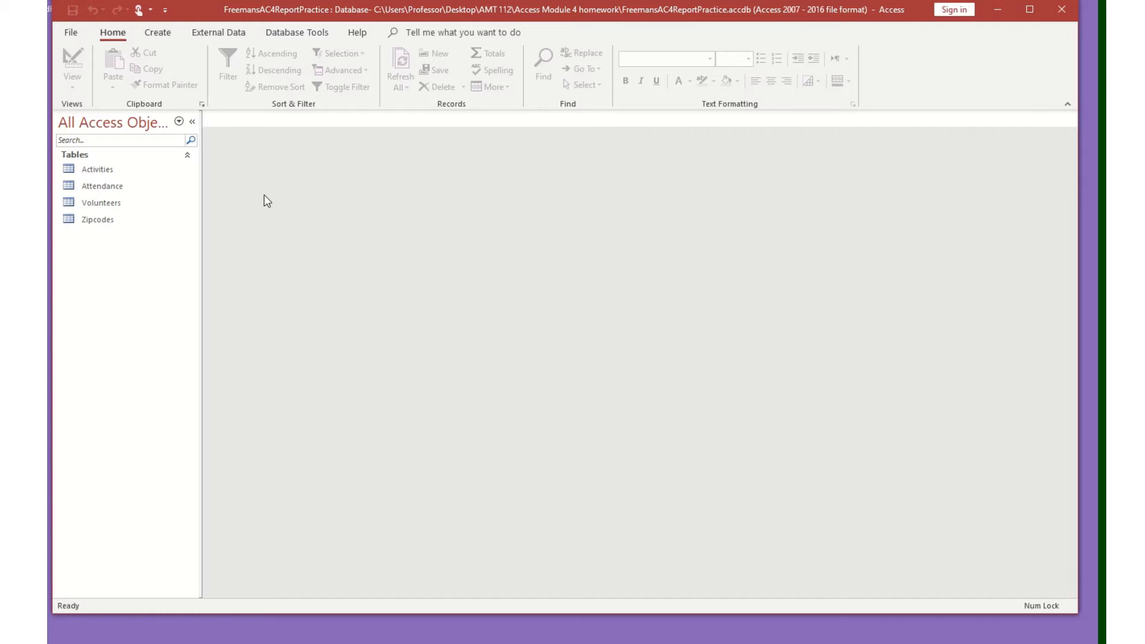
- Create a query in Design view with the Activities, Attendance, Volunteers and Zipcodes tables added
{"action": "left_click", "coordinate": [158, 32]}
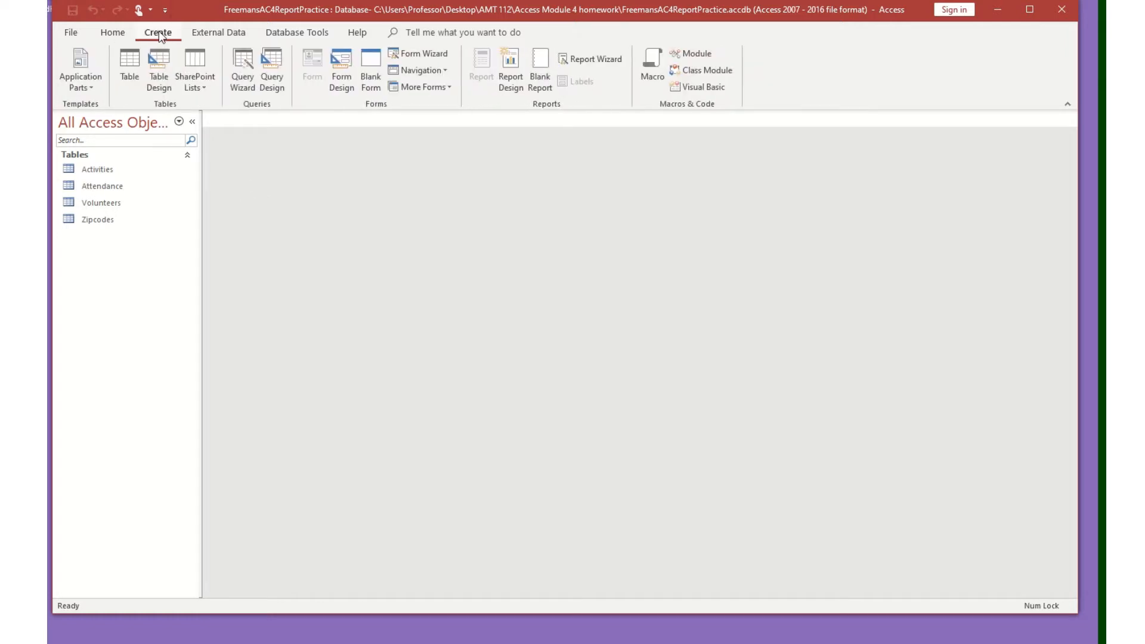
{"action": "left_click", "coordinate": [272, 83]}
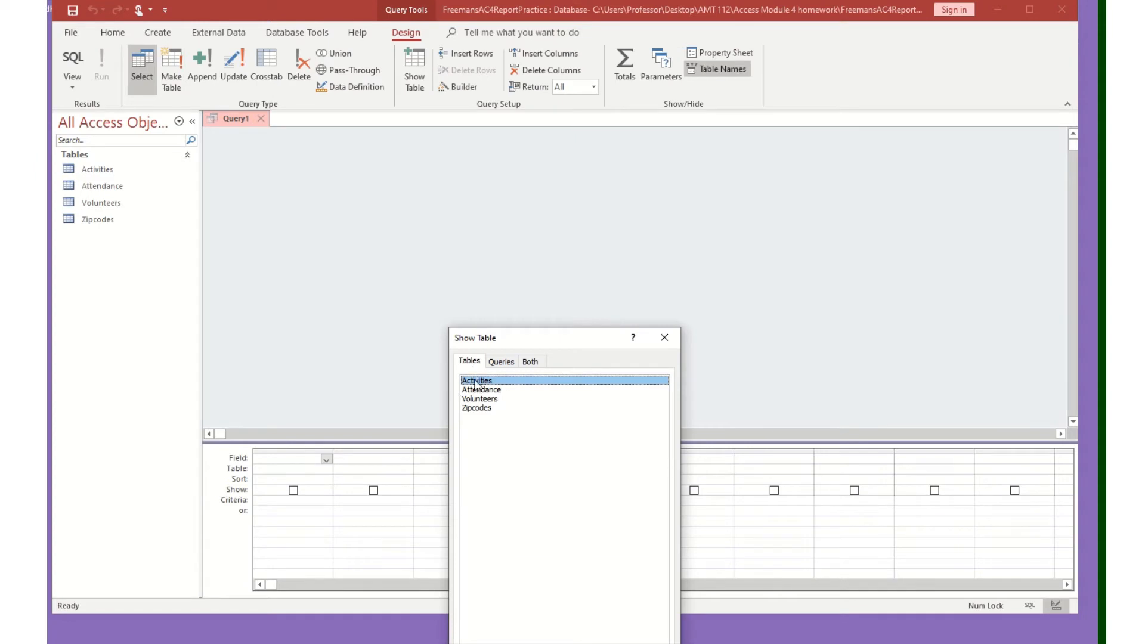
{"action": "double_click", "coordinate": [476, 382]}
{"action": "double_click", "coordinate": [480, 390]}
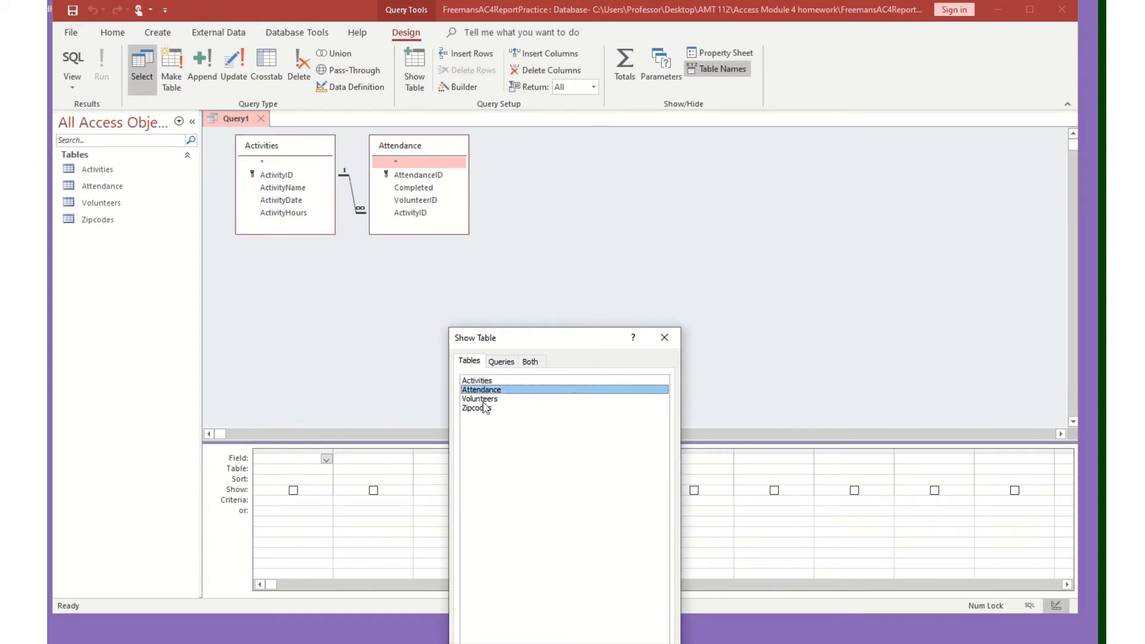
{"action": "double_click", "coordinate": [484, 399]}
{"action": "double_click", "coordinate": [487, 408]}
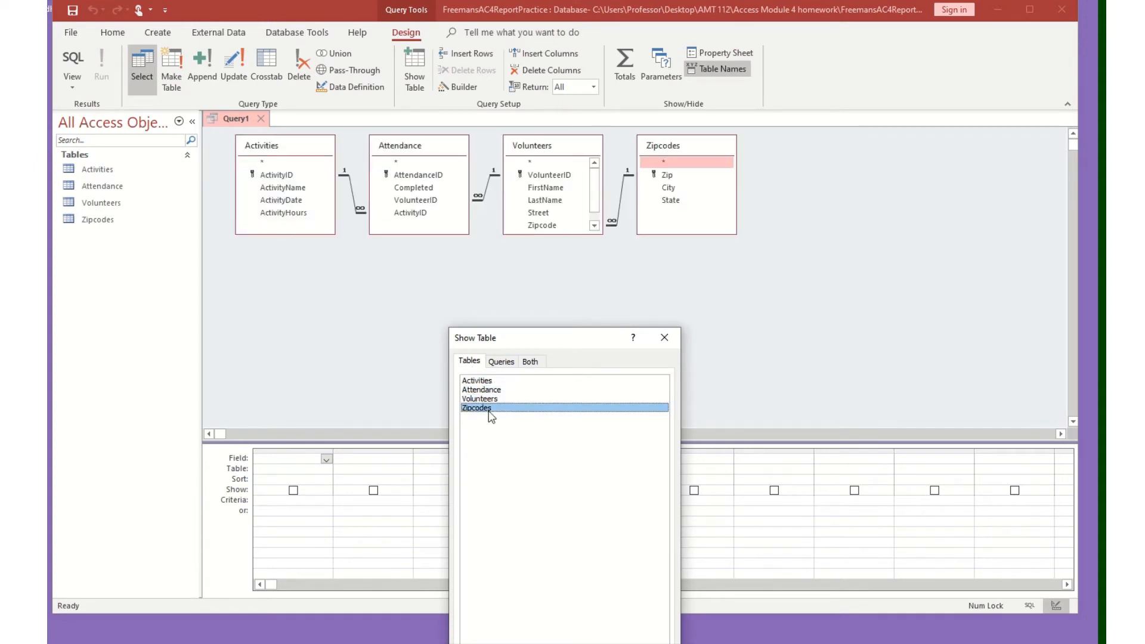
{"action": "left_click", "coordinate": [664, 338]}
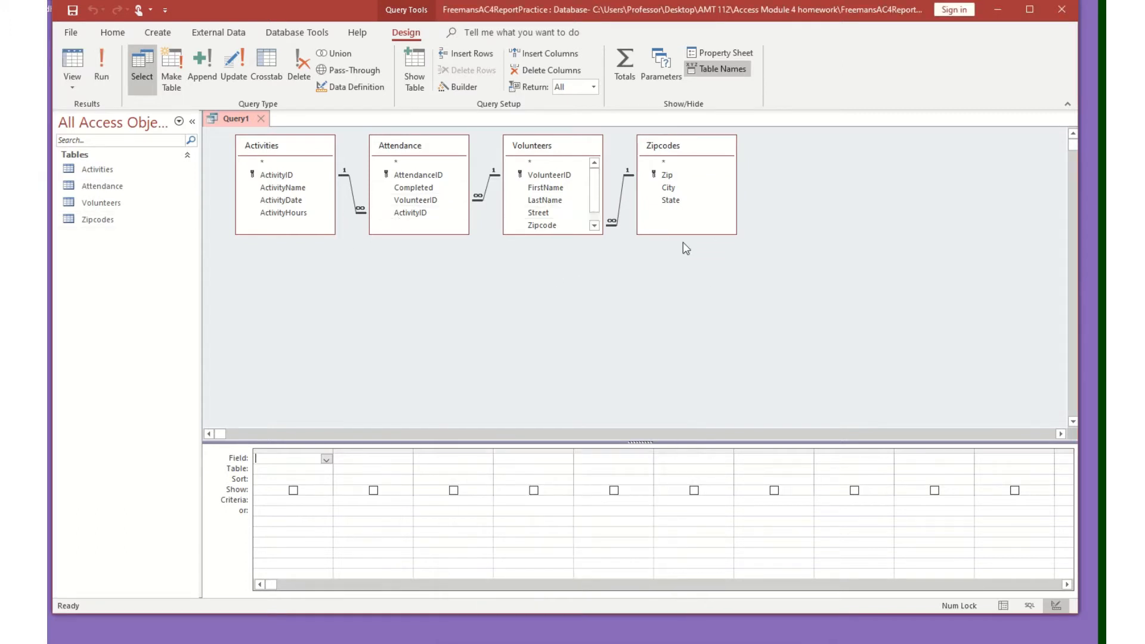
- Lengthen the field lists of the Zipcodes, Volunteers, Attendance and Activities tables in the query design
{"action": "left_click_drag", "start_coordinate": [689, 235], "coordinate": [690, 283]}
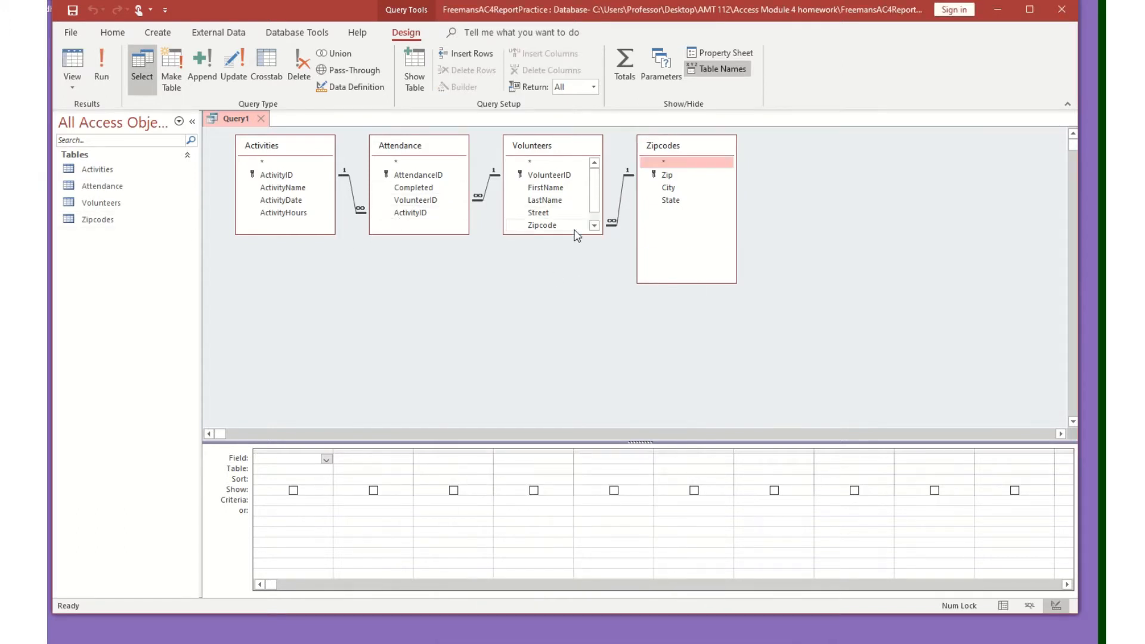
{"action": "left_click_drag", "start_coordinate": [573, 235], "coordinate": [572, 267]}
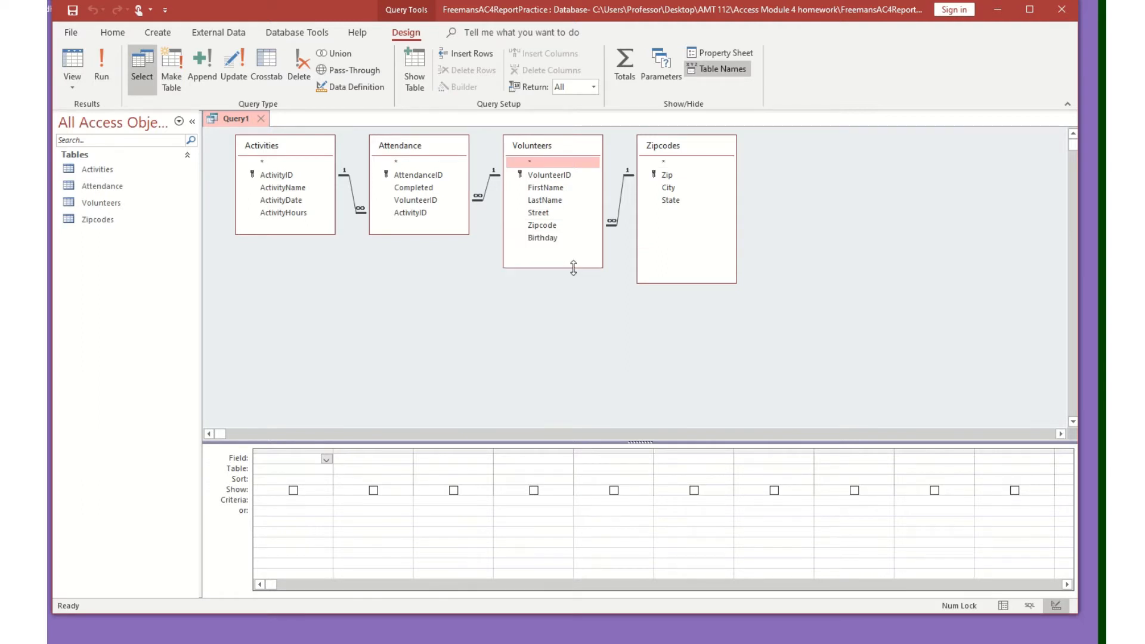
{"action": "left_click_drag", "start_coordinate": [464, 234], "coordinate": [464, 272]}
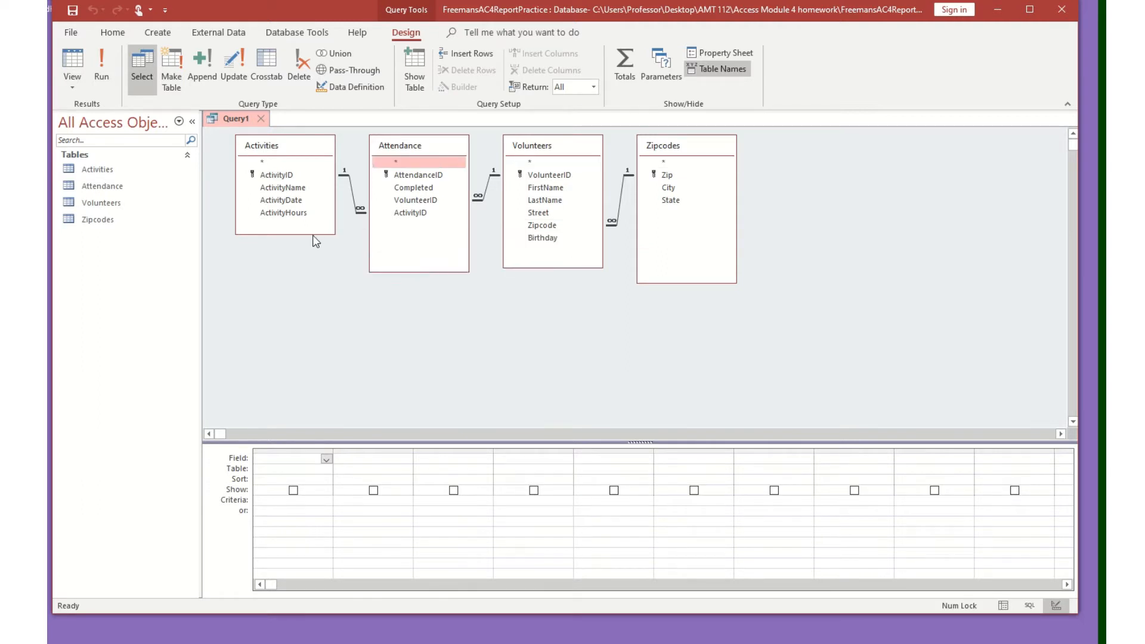
{"action": "left_click_drag", "start_coordinate": [314, 233], "coordinate": [316, 271]}
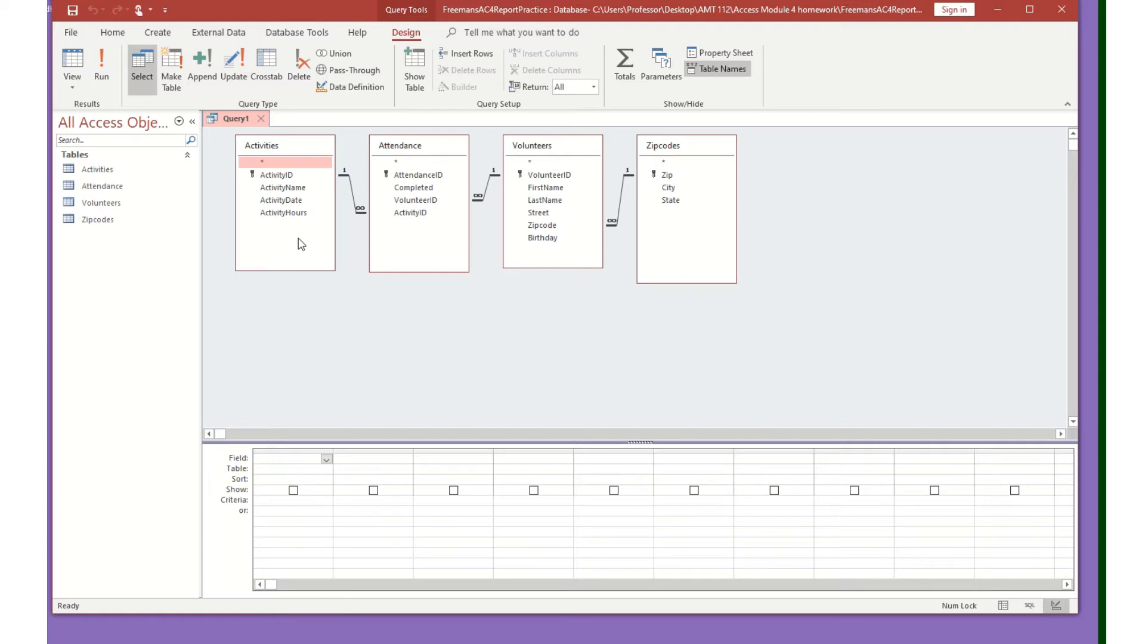
- Add the fields ActivityName, State, City, LastName and FirstName, in that order, to the query grid
{"action": "double_click", "coordinate": [278, 188]}
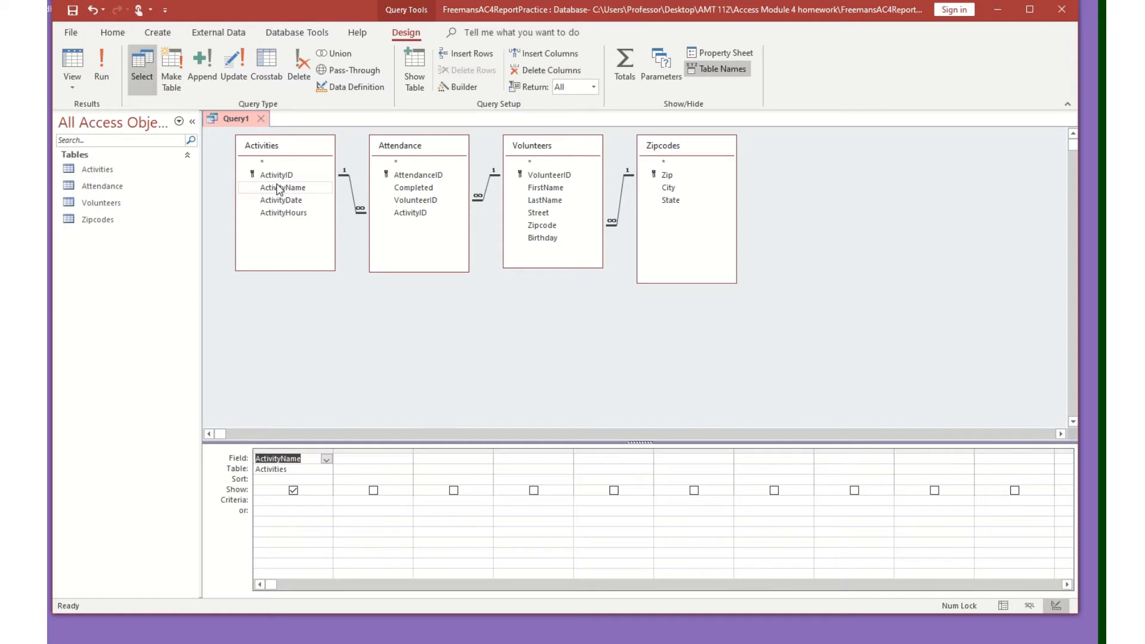
{"action": "double_click", "coordinate": [672, 202]}
{"action": "double_click", "coordinate": [669, 188]}
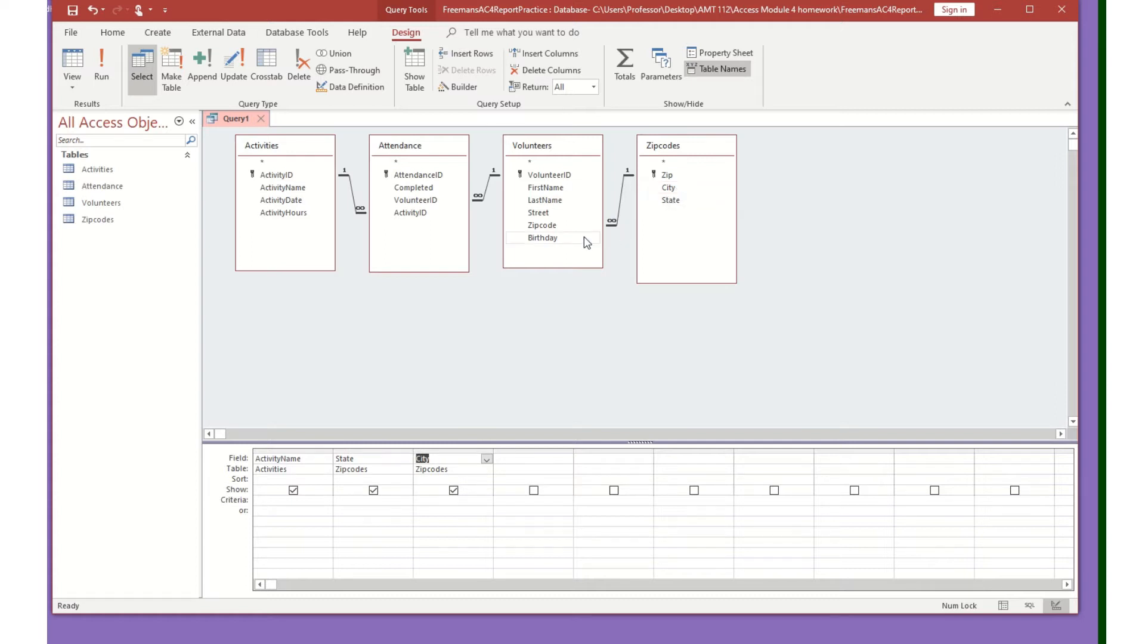
{"action": "double_click", "coordinate": [551, 202]}
{"action": "left_click", "coordinate": [558, 189]}
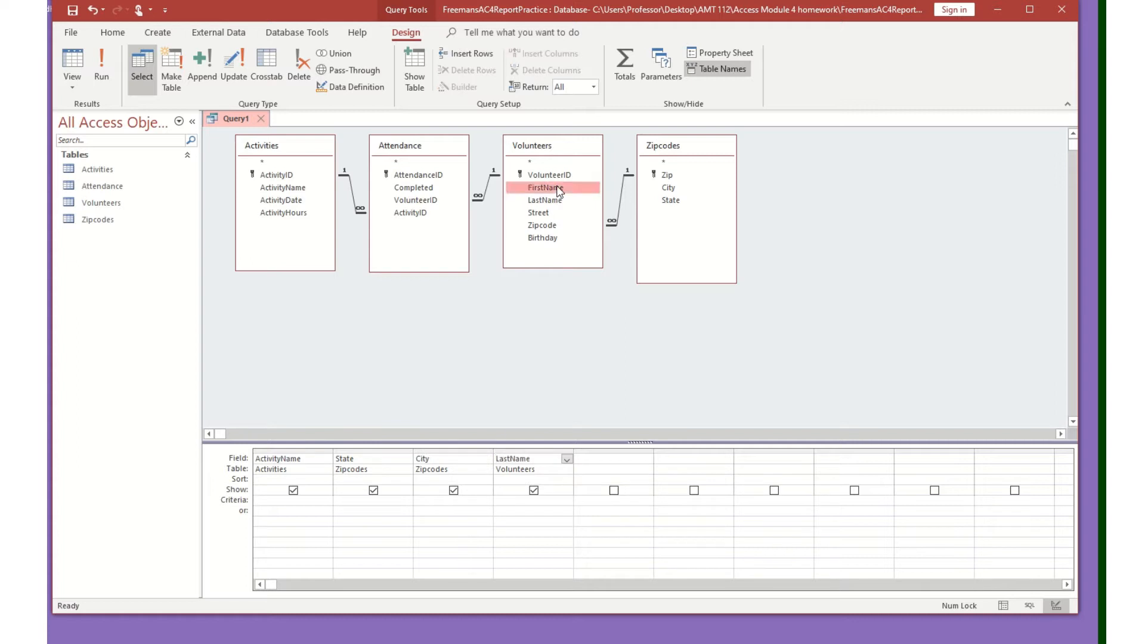
{"action": "double_click", "coordinate": [558, 188]}
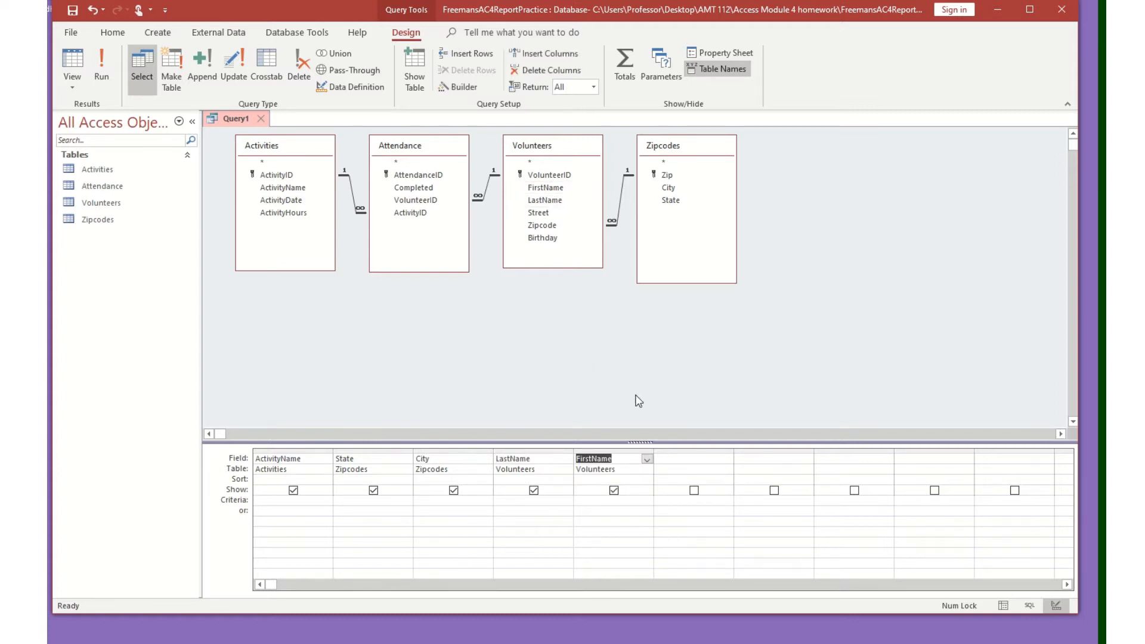
- Show the query's records in Datasheet view, save the query as ReportQuery and close it
{"action": "left_click", "coordinate": [1004, 605]}
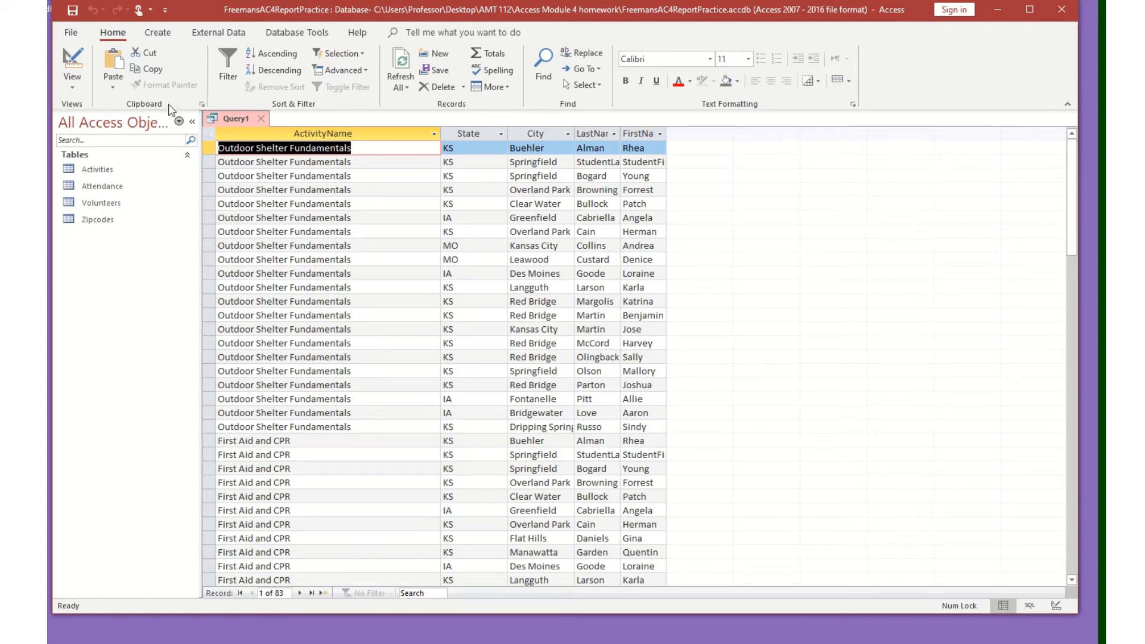
{"action": "left_click", "coordinate": [72, 10]}
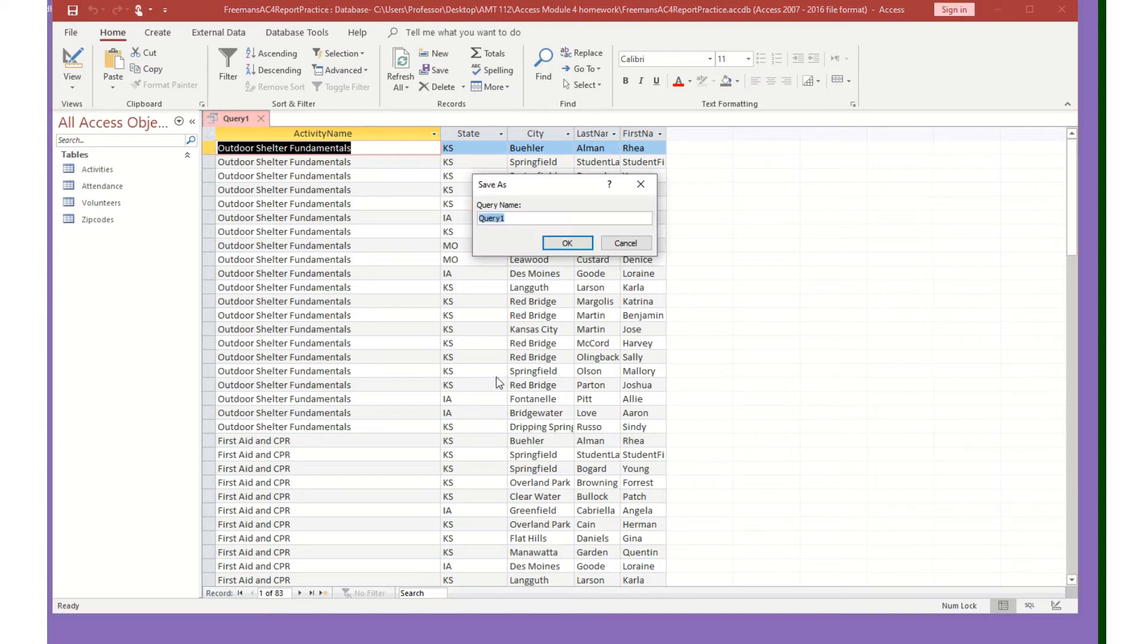
{"action": "type", "text": "Report"}
{"action": "left_click", "coordinate": [552, 239]}
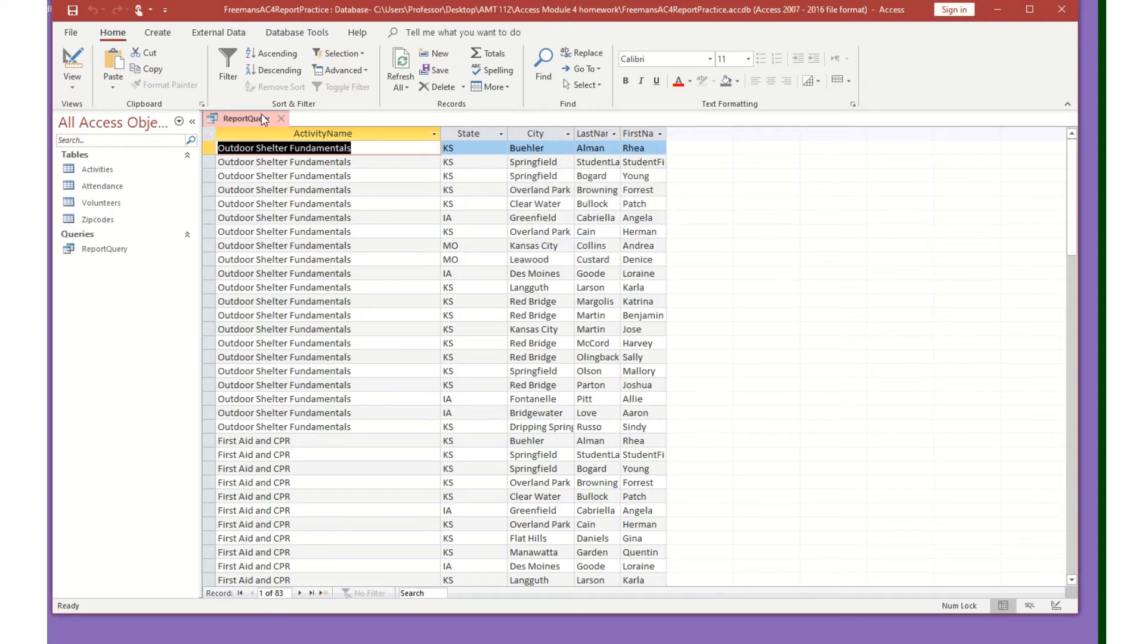
{"action": "left_click", "coordinate": [275, 120]}
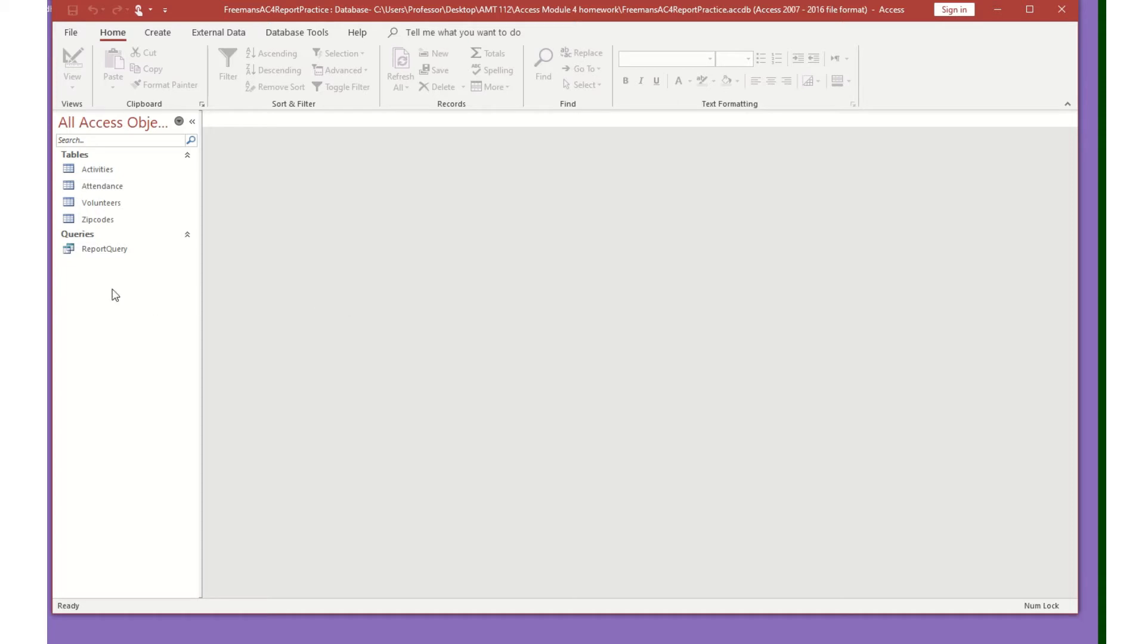
- Create a basic report from ReportQuery
{"action": "left_click", "coordinate": [100, 250]}
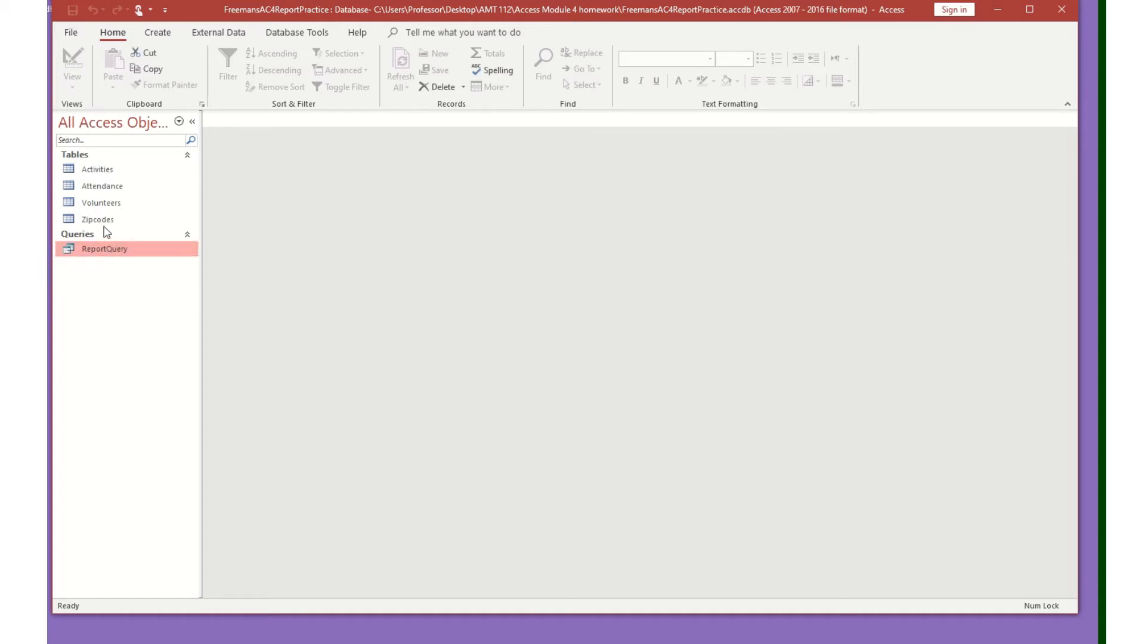
{"action": "left_click", "coordinate": [159, 32]}
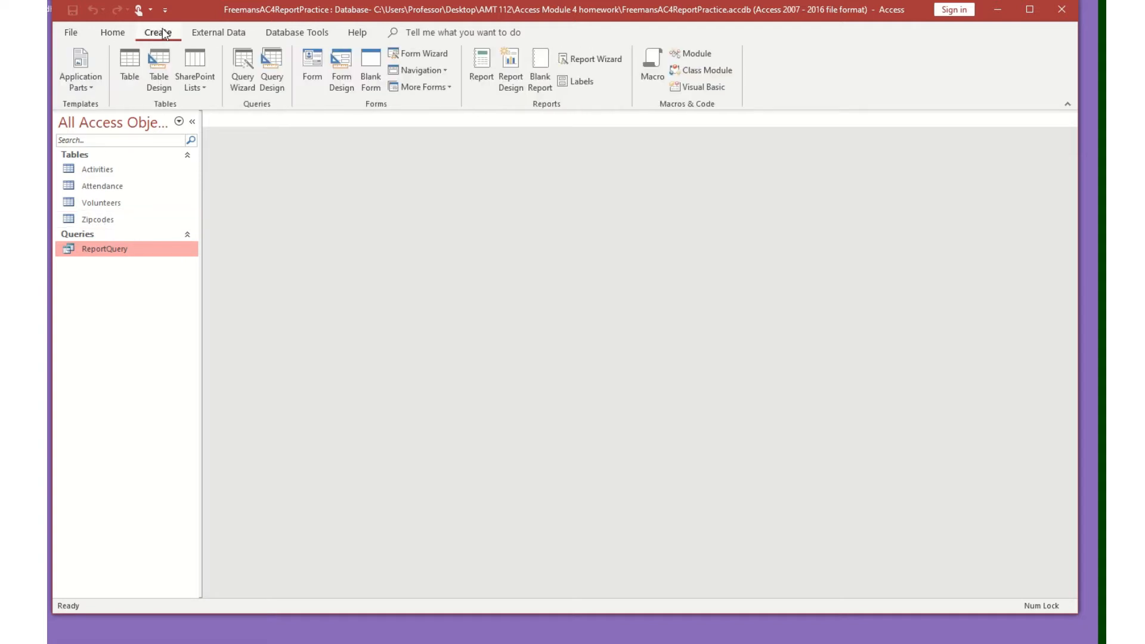
{"action": "left_click", "coordinate": [480, 66]}
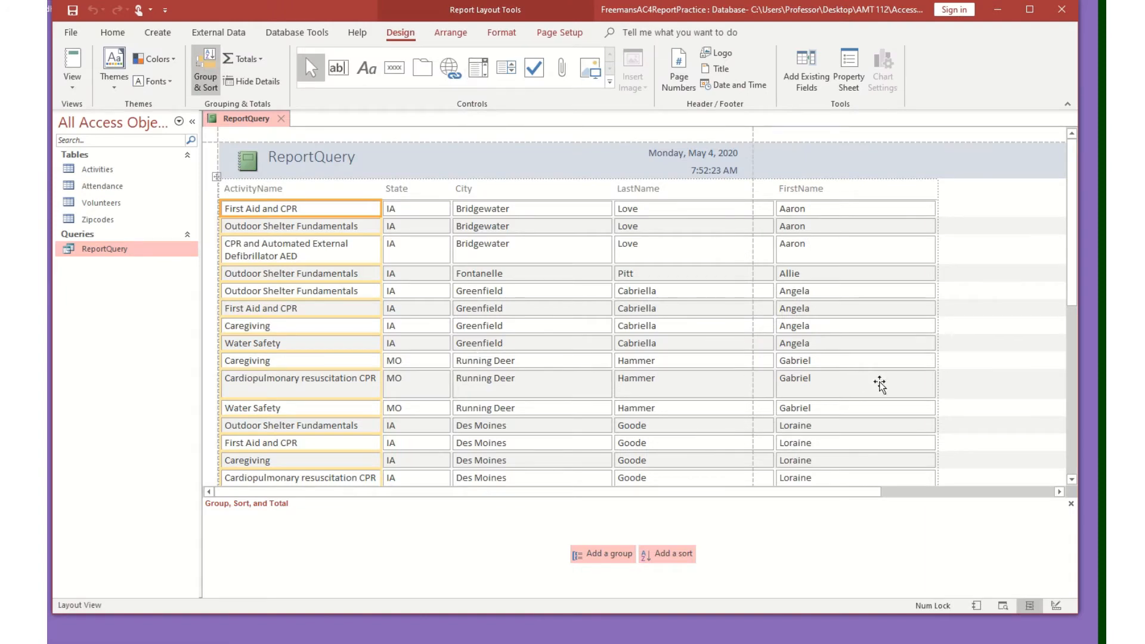
{"action": "left_click_drag", "start_coordinate": [1074, 278], "coordinate": [1060, 230]}
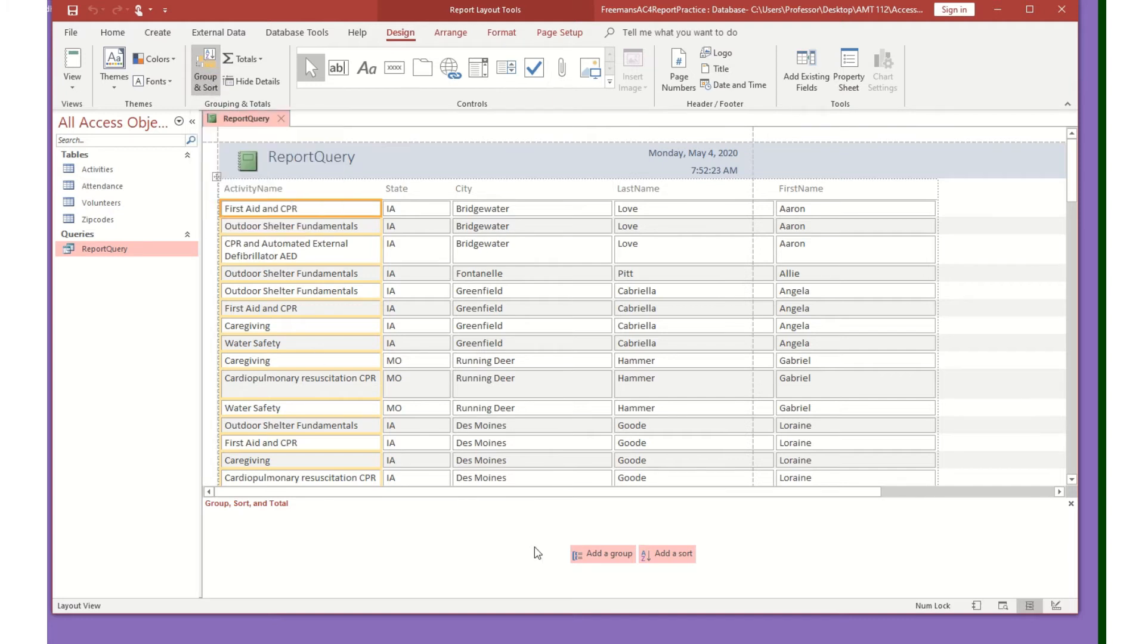
- Group the report on ActivityName and then on State, and sort the records within the groups by LastName
{"action": "left_click", "coordinate": [600, 563]}
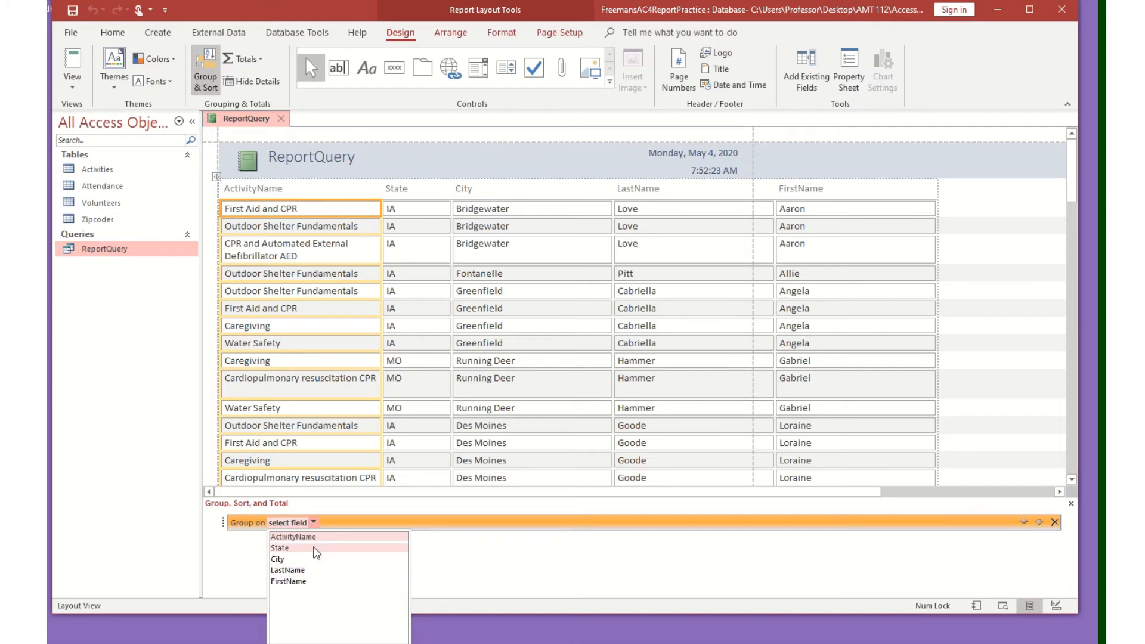
{"action": "left_click", "coordinate": [323, 539]}
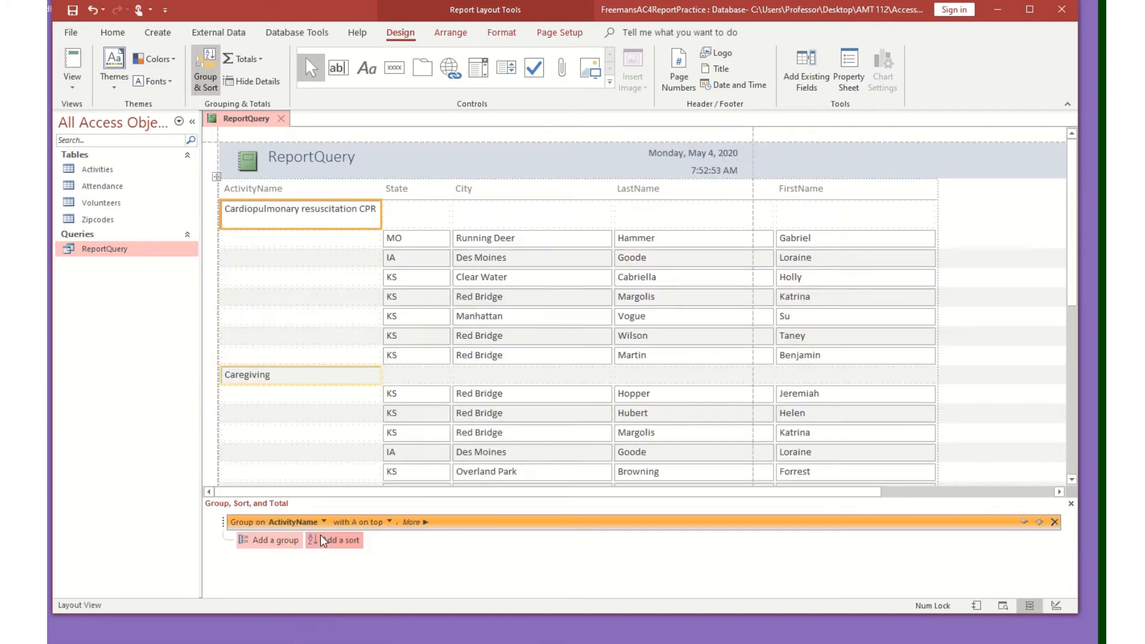
{"action": "left_click", "coordinate": [283, 541]}
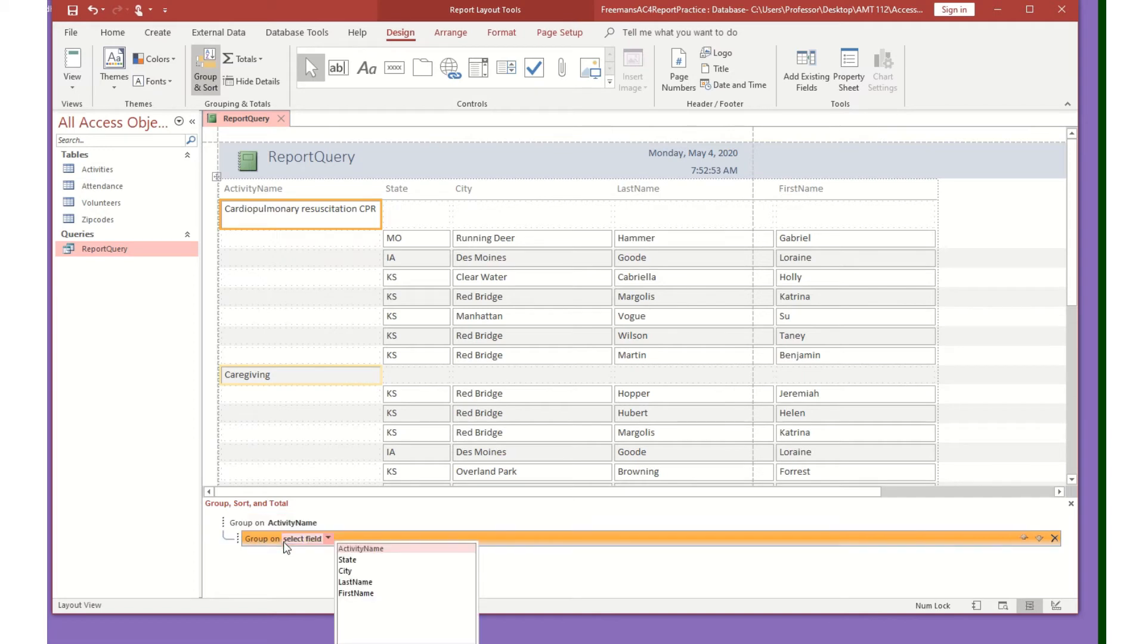
{"action": "left_click", "coordinate": [366, 561]}
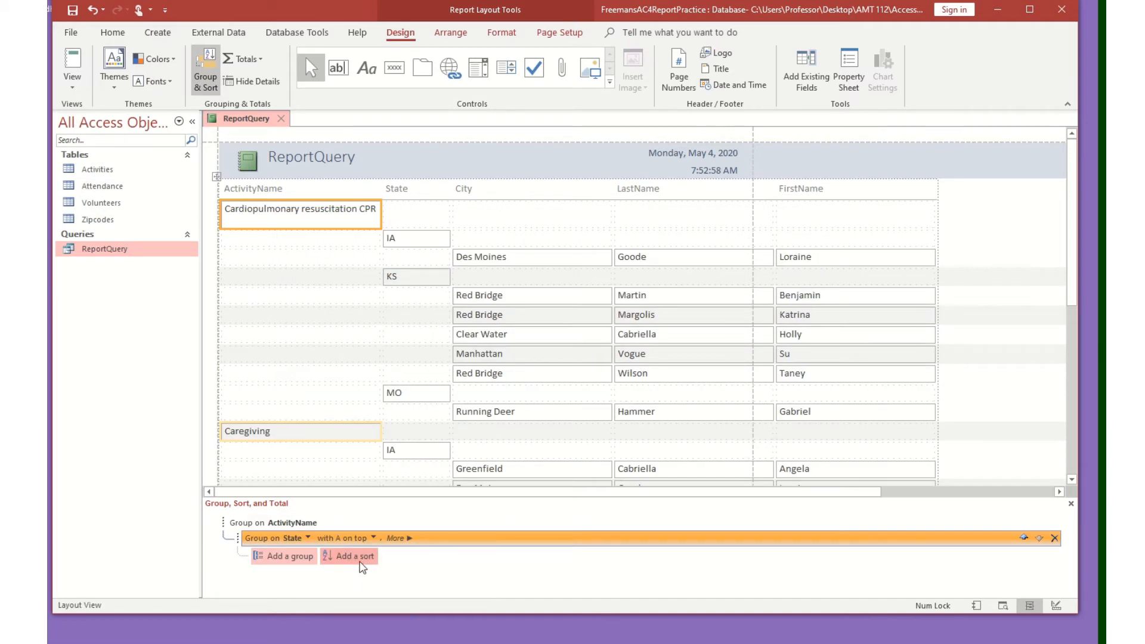
{"action": "left_click", "coordinate": [358, 560]}
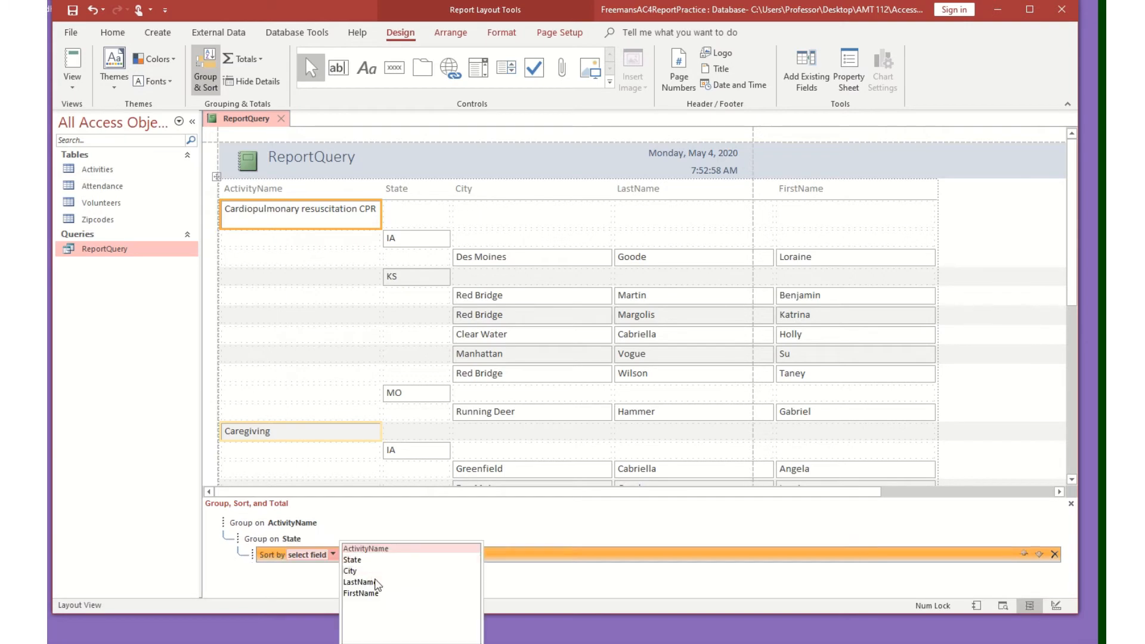
{"action": "left_click", "coordinate": [380, 583]}
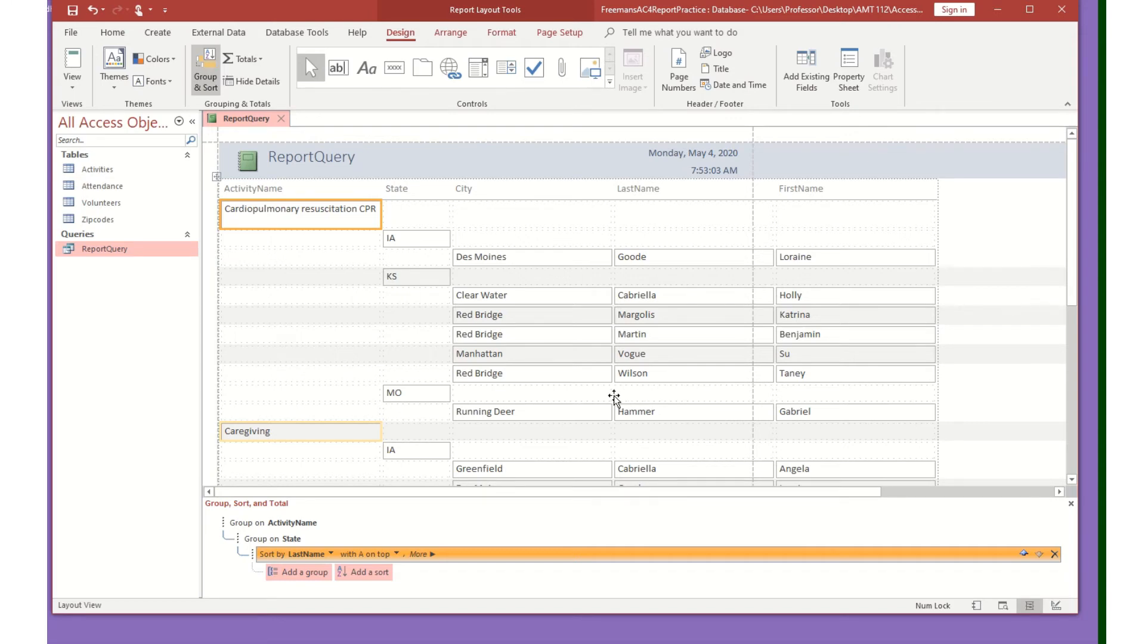
- Change the report's header title to "Volunteers by Activity and State"
{"action": "left_click", "coordinate": [346, 160]}
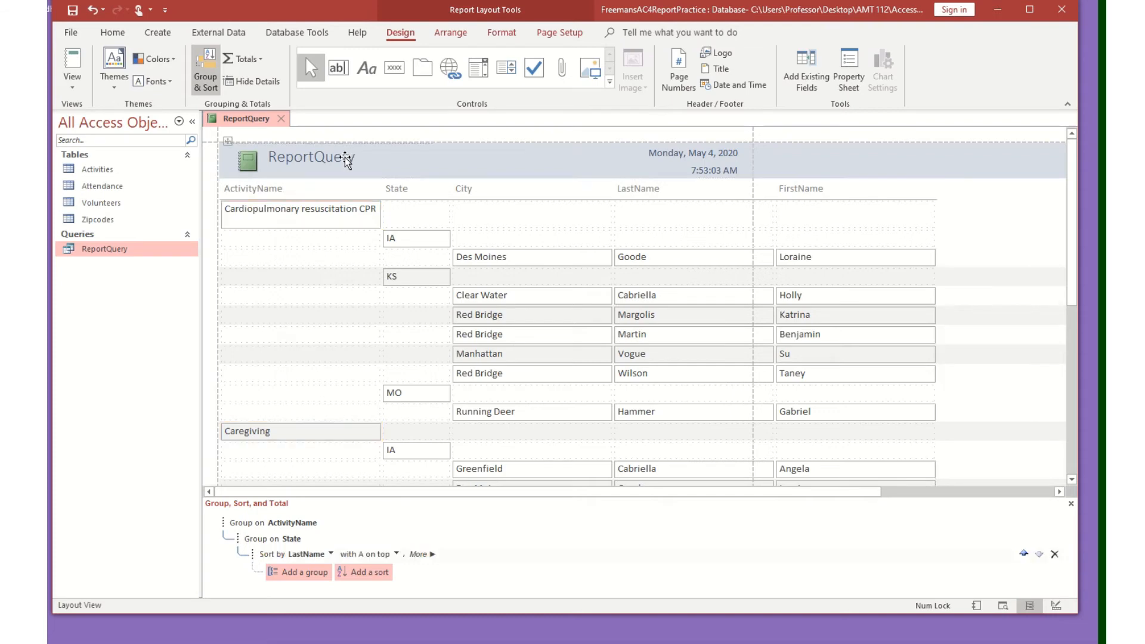
{"action": "left_click", "coordinate": [346, 160]}
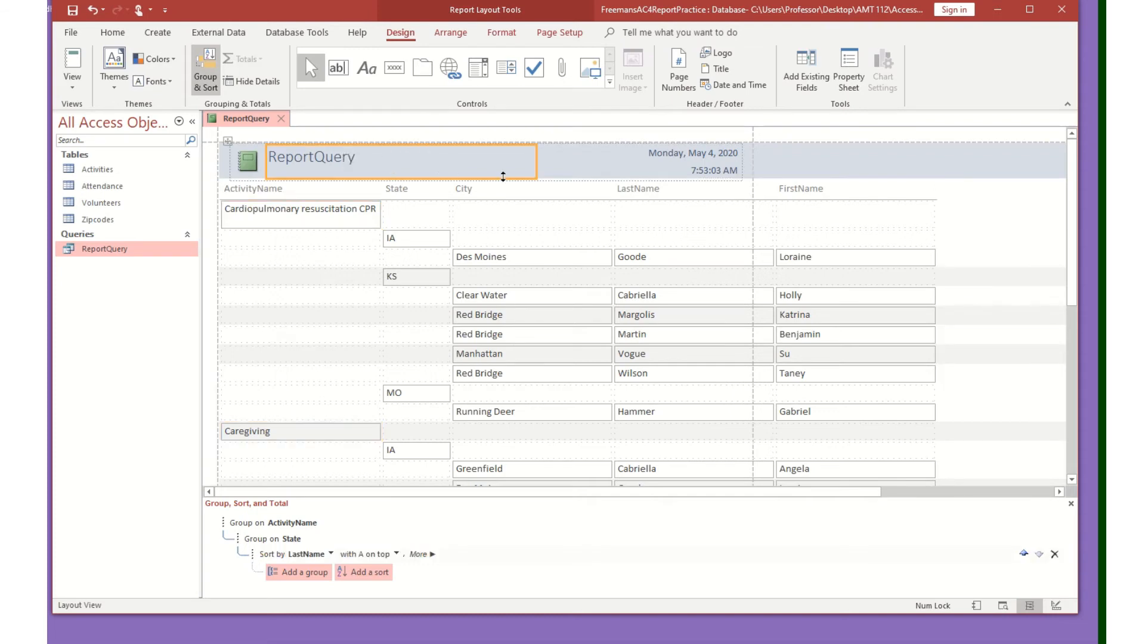
{"action": "double_click", "coordinate": [399, 161]}
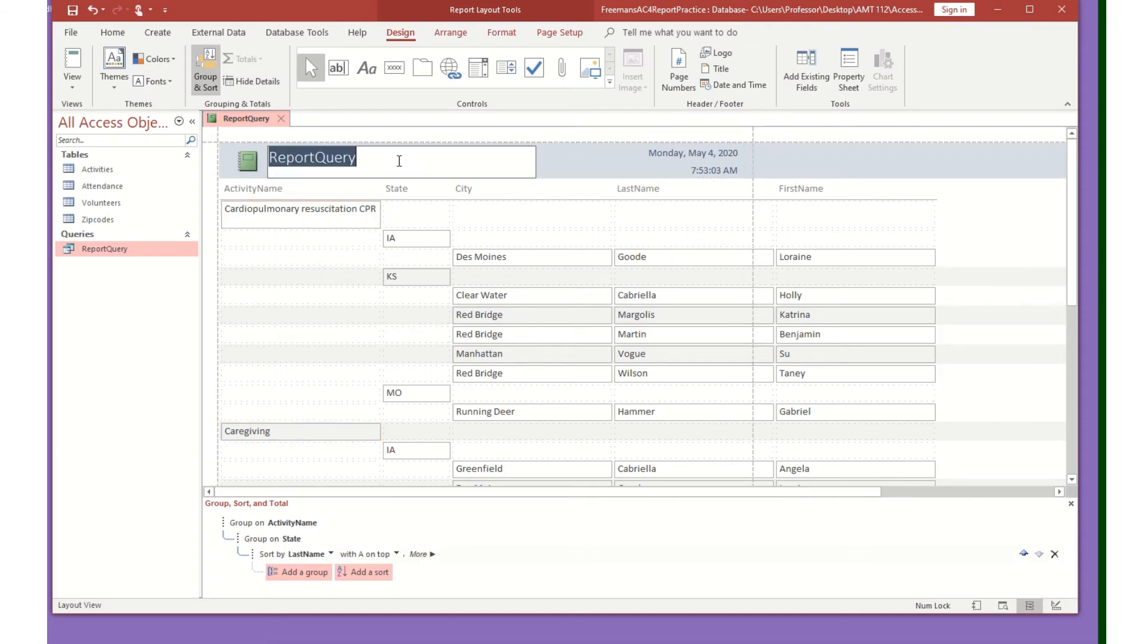
{"action": "type", "text": "Volun"}
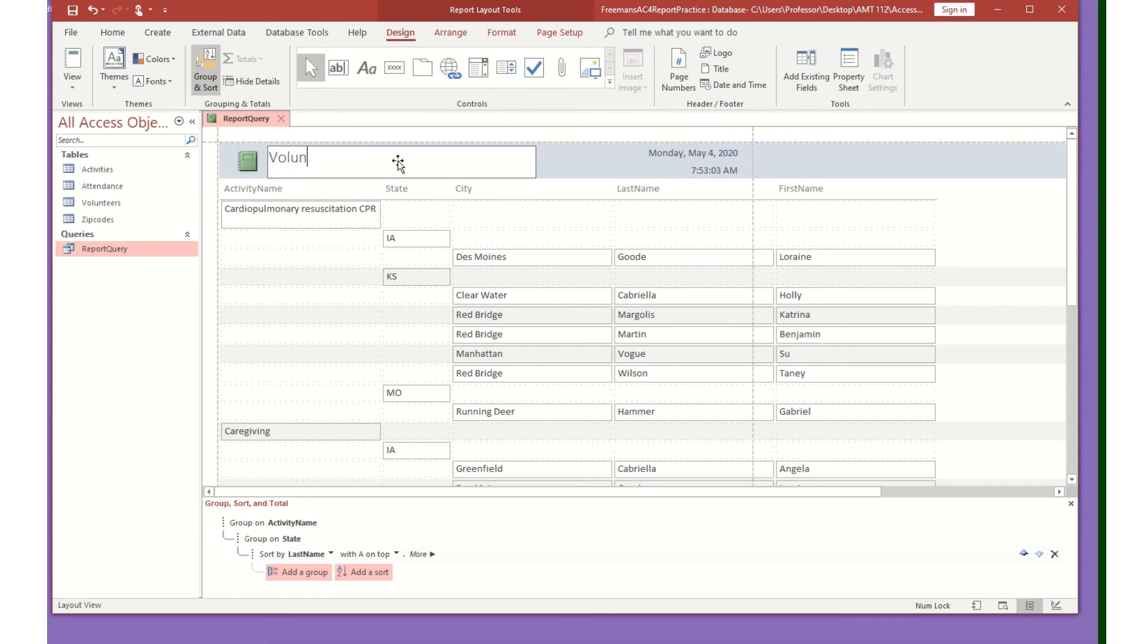
{"action": "type", "text": "teers by Activity and "}
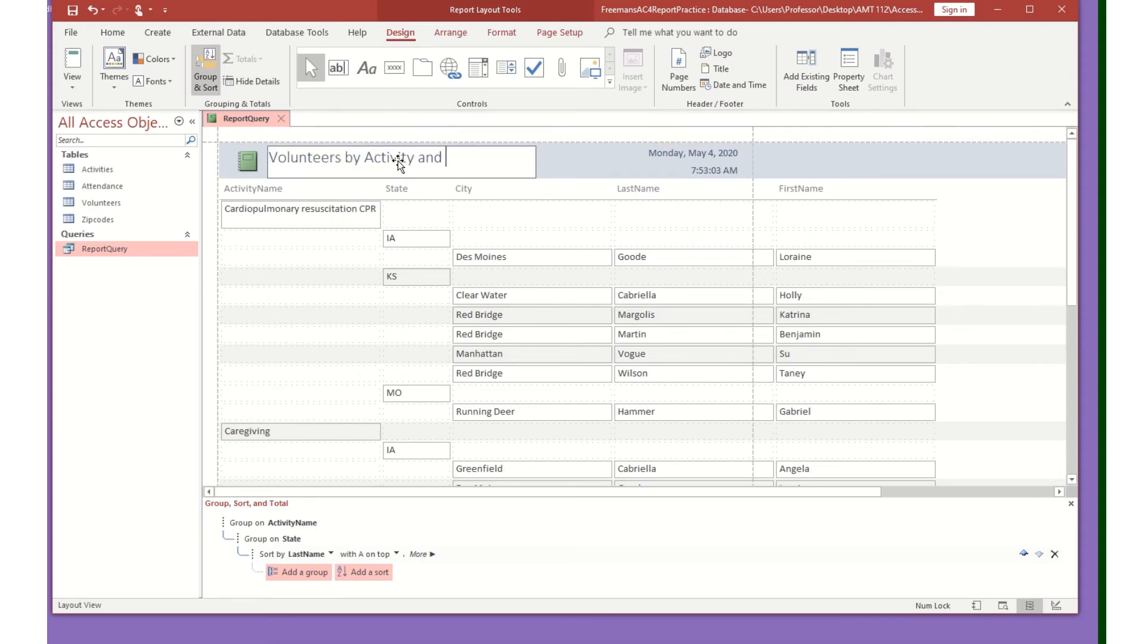
{"action": "type", "text": "State"}
{"action": "left_click", "coordinate": [540, 170]}
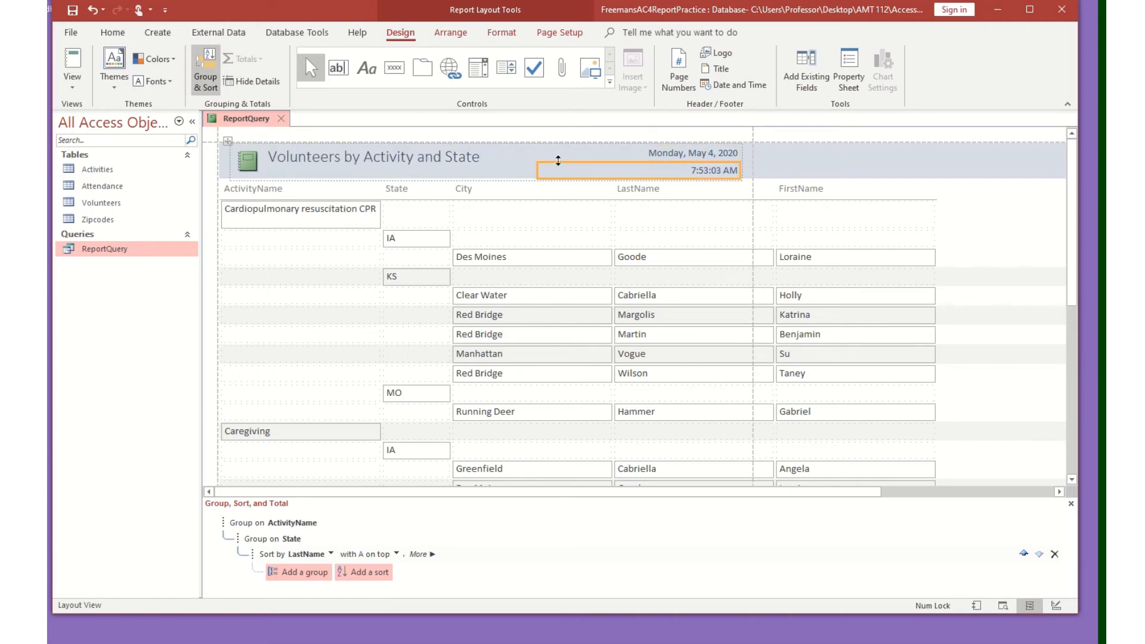
- Set the report title's font size to 22
{"action": "left_click", "coordinate": [112, 32]}
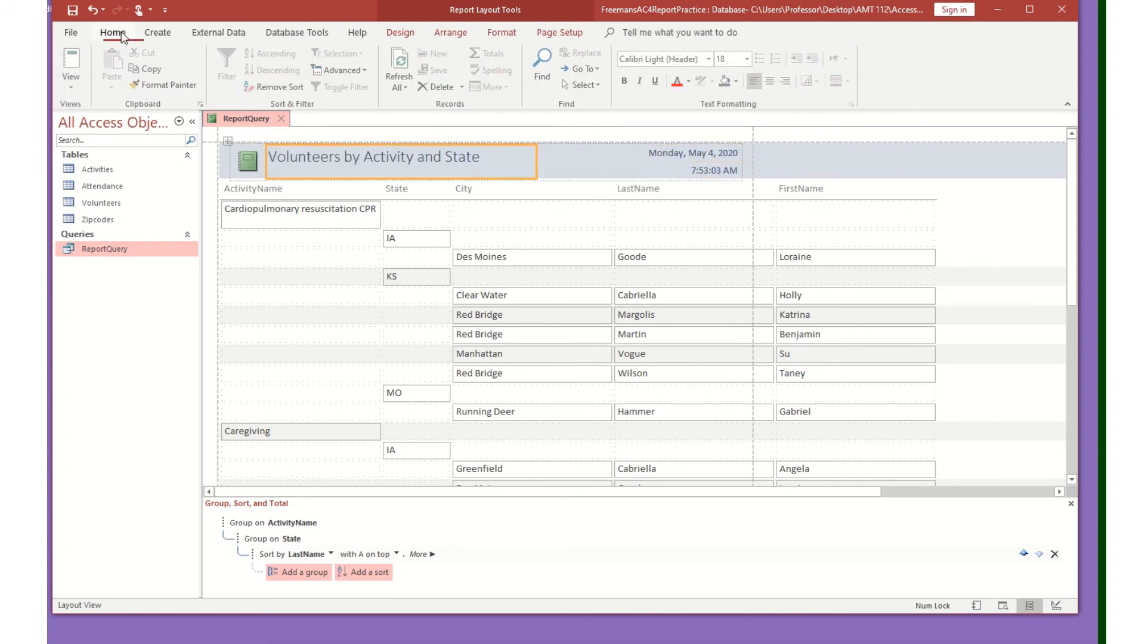
{"action": "left_click", "coordinate": [749, 58]}
{"action": "left_click", "coordinate": [731, 192]}
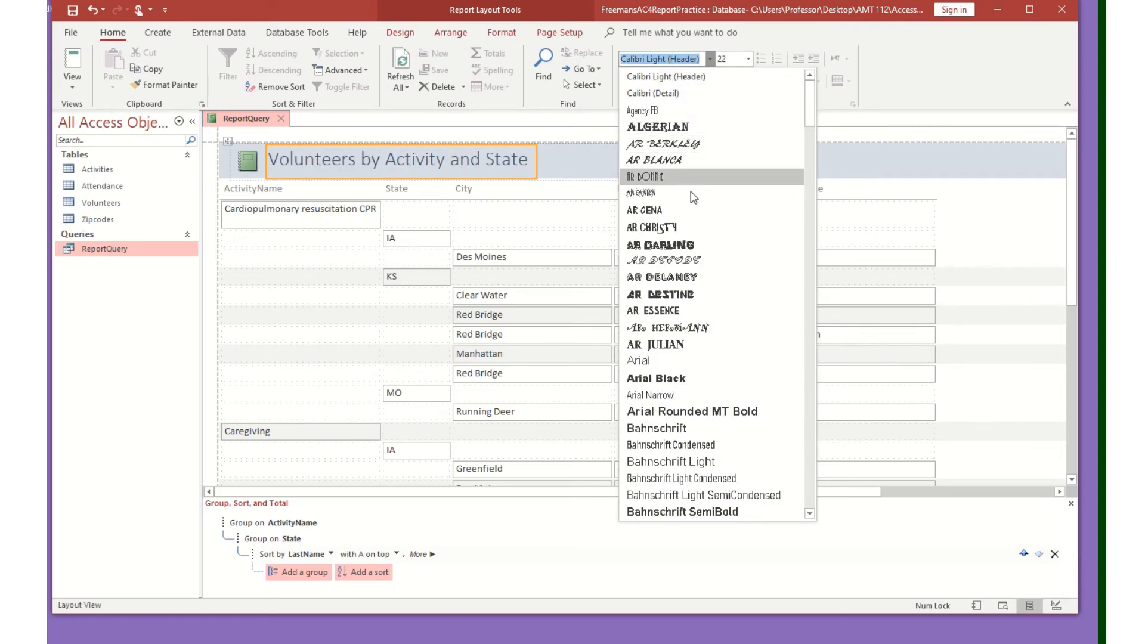
- Set the report title's font to AR CHRISTY and its font color to dark red
{"action": "left_click", "coordinate": [696, 225]}
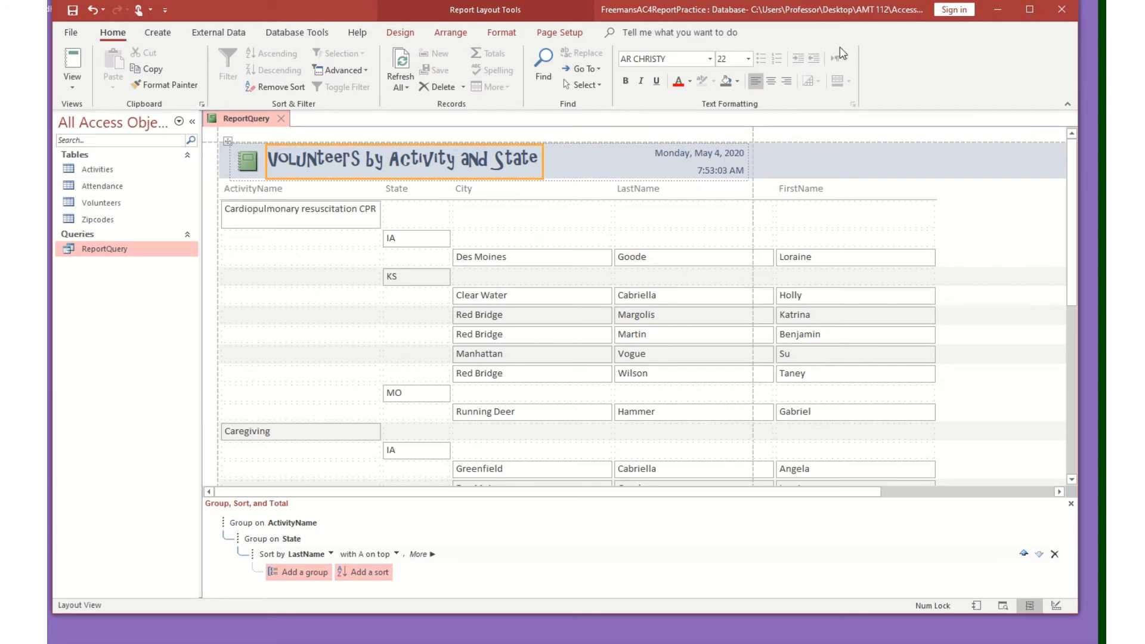
{"action": "left_click", "coordinate": [690, 81]}
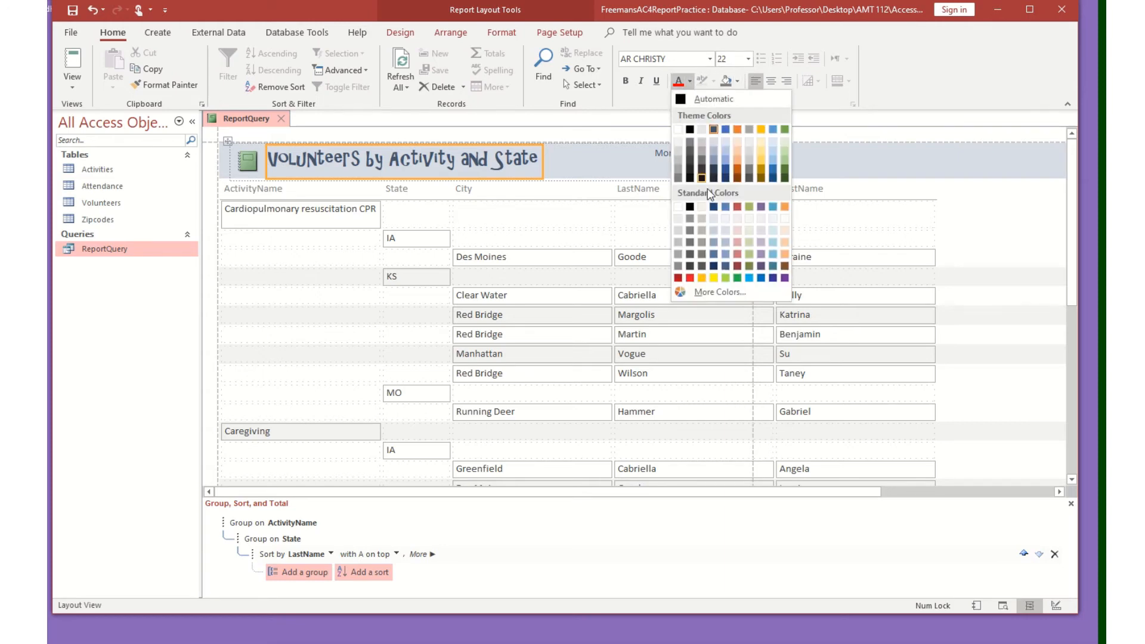
{"action": "left_click", "coordinate": [739, 266]}
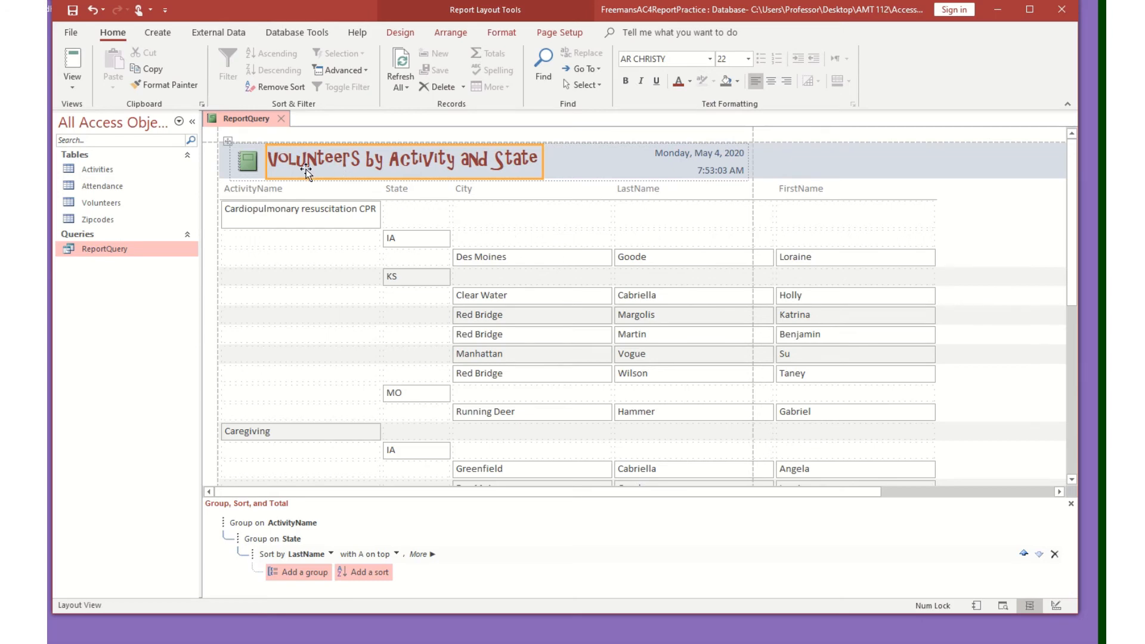
- Delete the logo image beside the title in the report header
{"action": "left_click", "coordinate": [247, 162]}
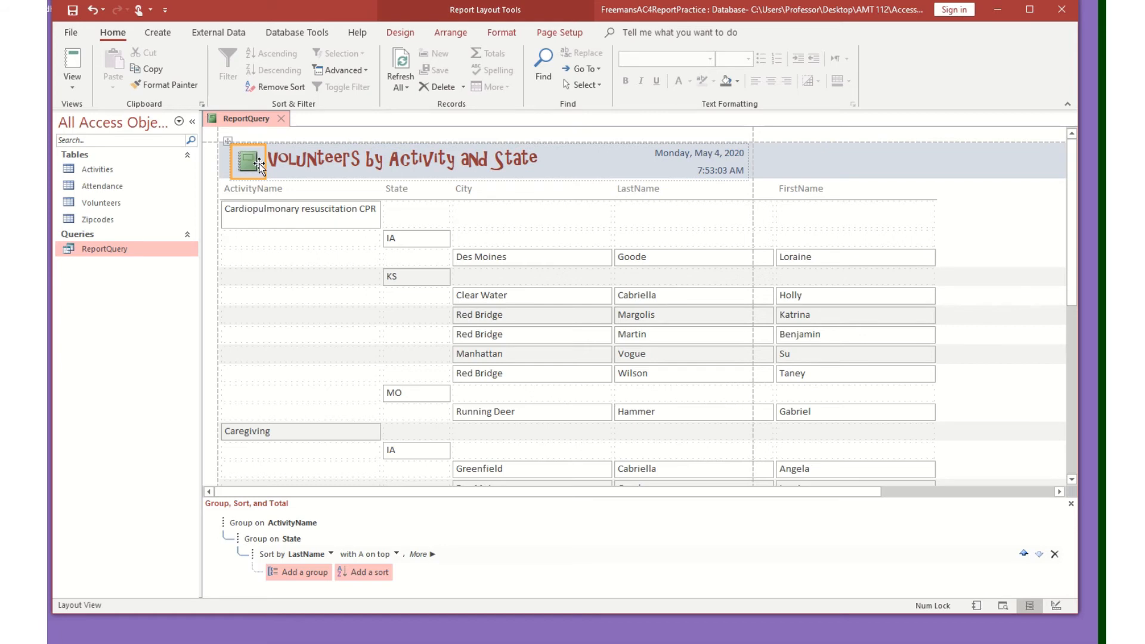
{"action": "key", "text": "Delete"}
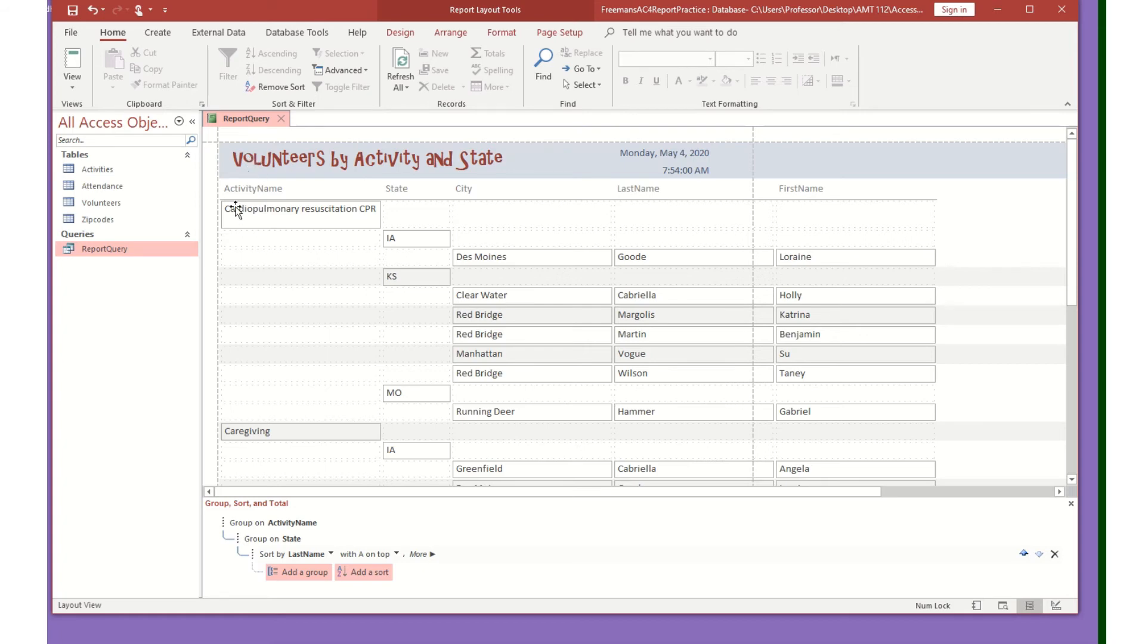
- Make the ActivityName, State, City, LastName and FirstName column headings bold with font size 16
{"action": "left_click", "coordinate": [263, 187]}
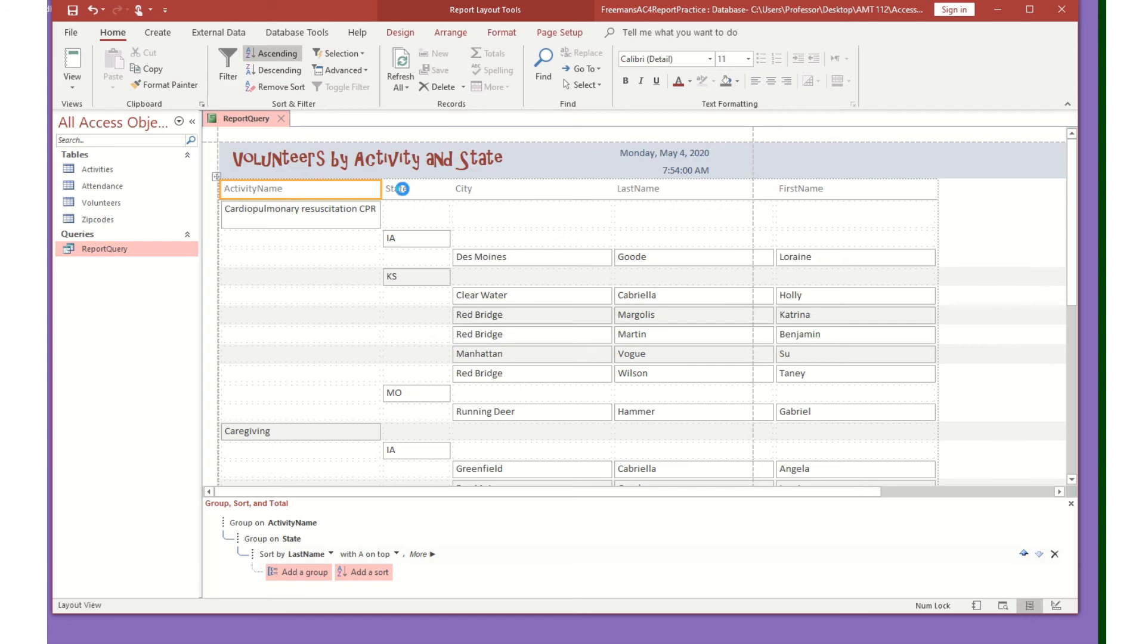
{"action": "left_click", "coordinate": [420, 189], "text": "shift"}
{"action": "left_click", "coordinate": [472, 190], "text": "shift"}
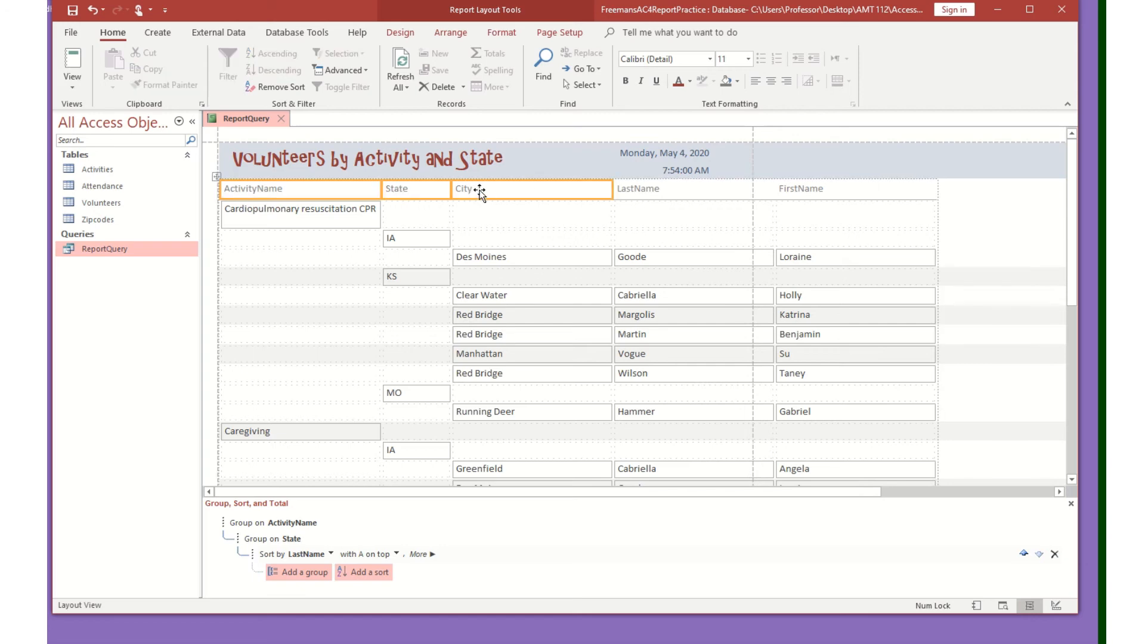
{"action": "left_click", "coordinate": [662, 188], "text": "shift"}
{"action": "left_click", "coordinate": [829, 189], "text": "shift"}
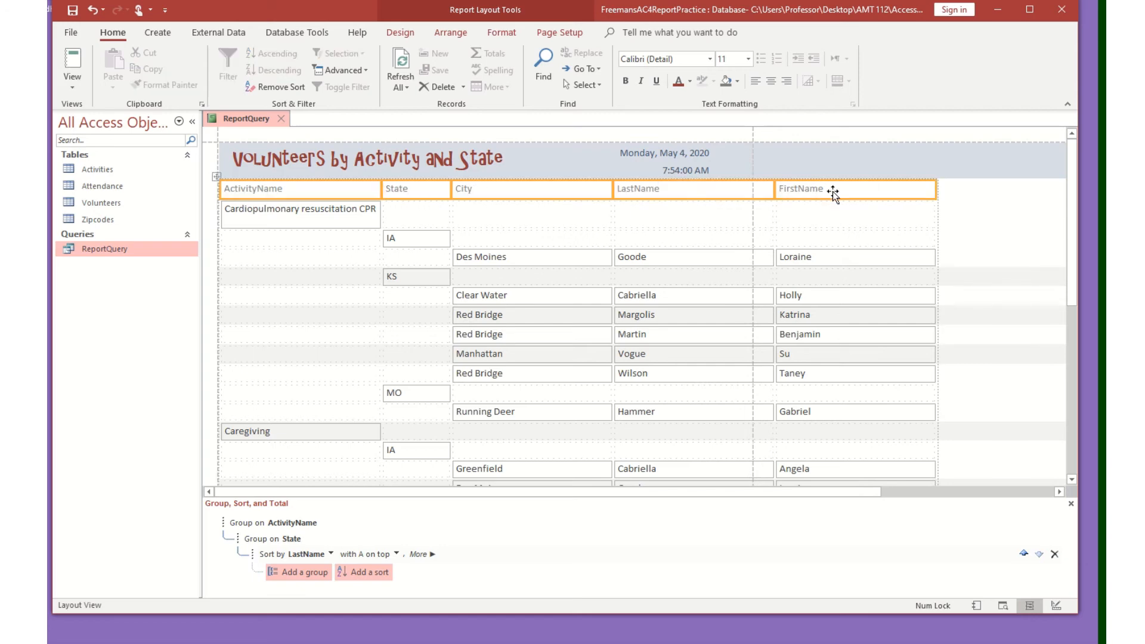
{"action": "left_click", "coordinate": [629, 80]}
{"action": "left_click", "coordinate": [750, 58]}
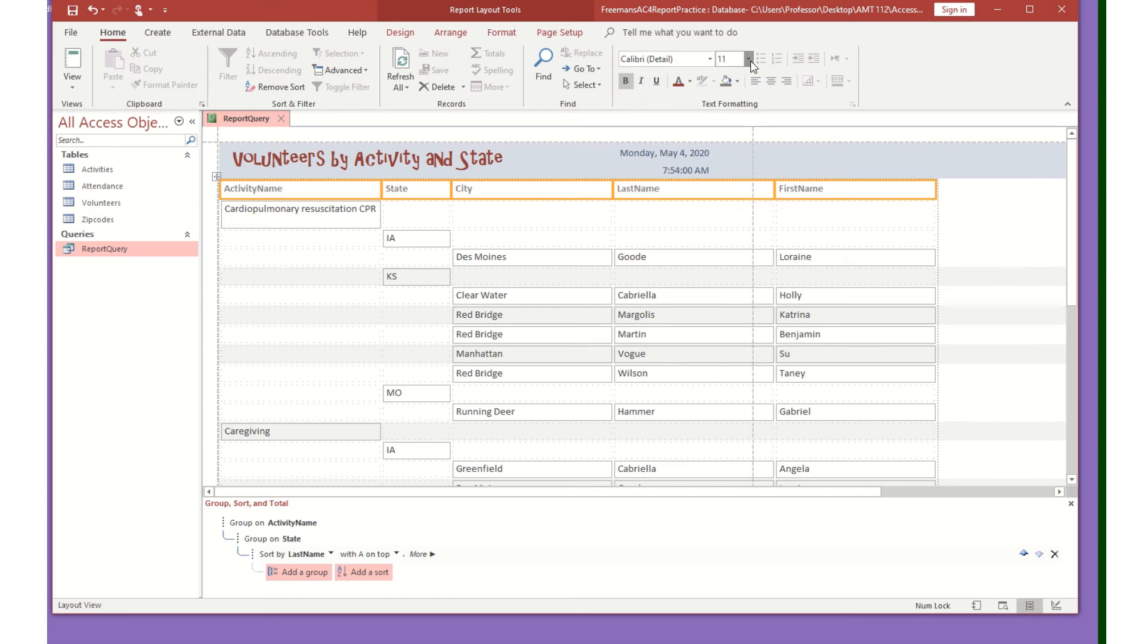
{"action": "left_click", "coordinate": [724, 153]}
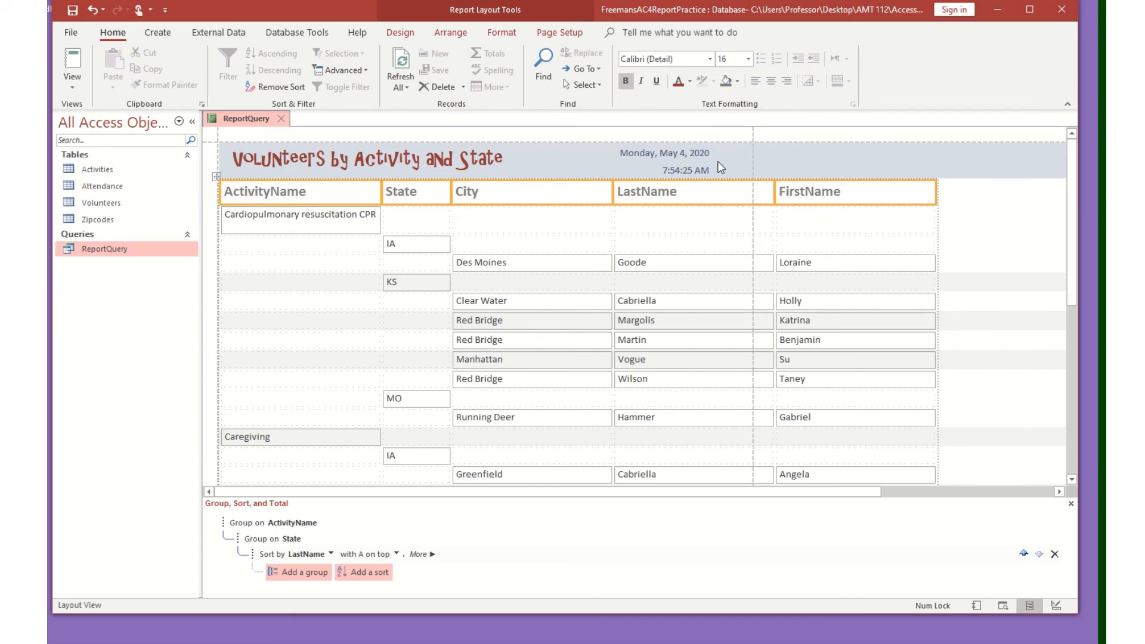
- Make the activity name values in the ActivityName group bold with font size 14
{"action": "left_click", "coordinate": [282, 221]}
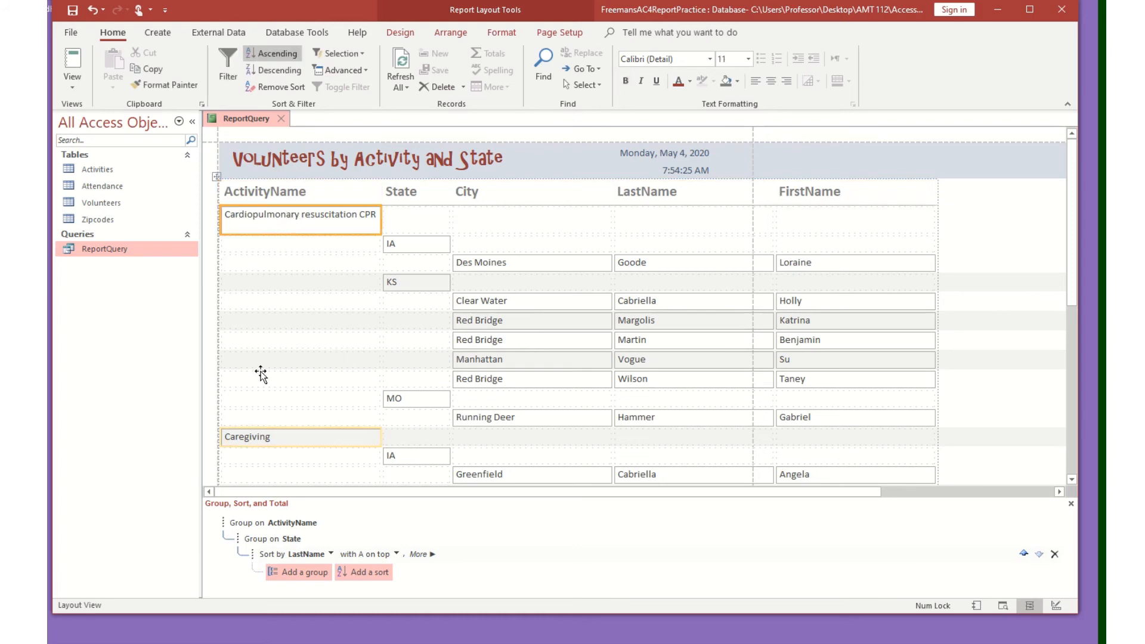
{"action": "scroll", "coordinate": [261, 375], "scroll_direction": "down", "scroll_amount": 4}
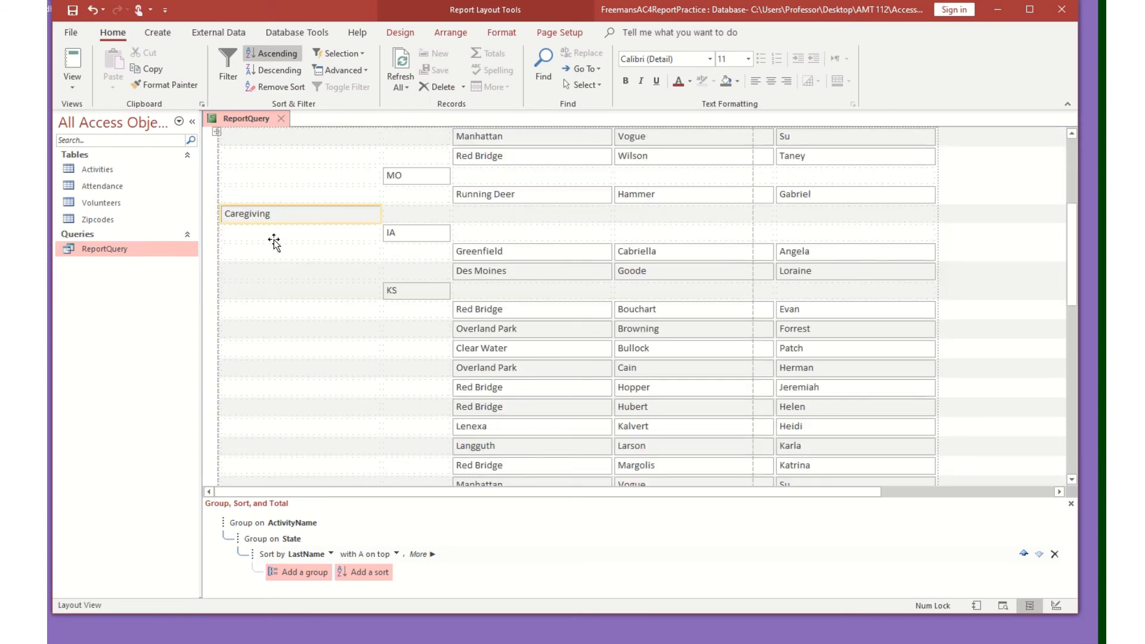
{"action": "scroll", "coordinate": [281, 251], "scroll_direction": "down", "scroll_amount": 5}
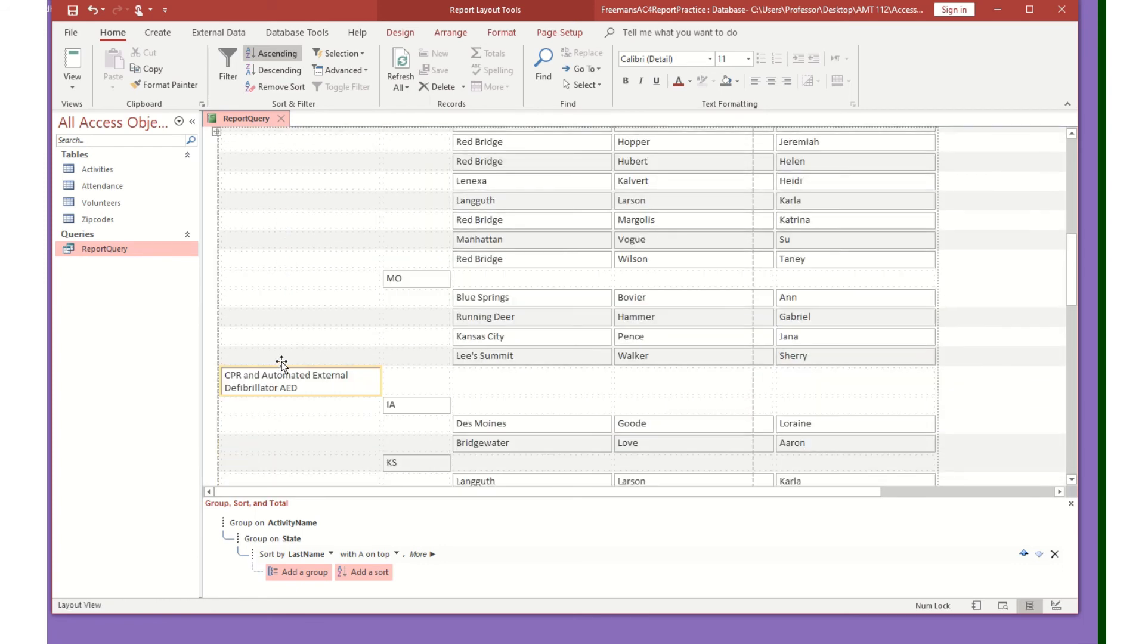
{"action": "scroll", "coordinate": [281, 365], "scroll_direction": "up", "scroll_amount": 10}
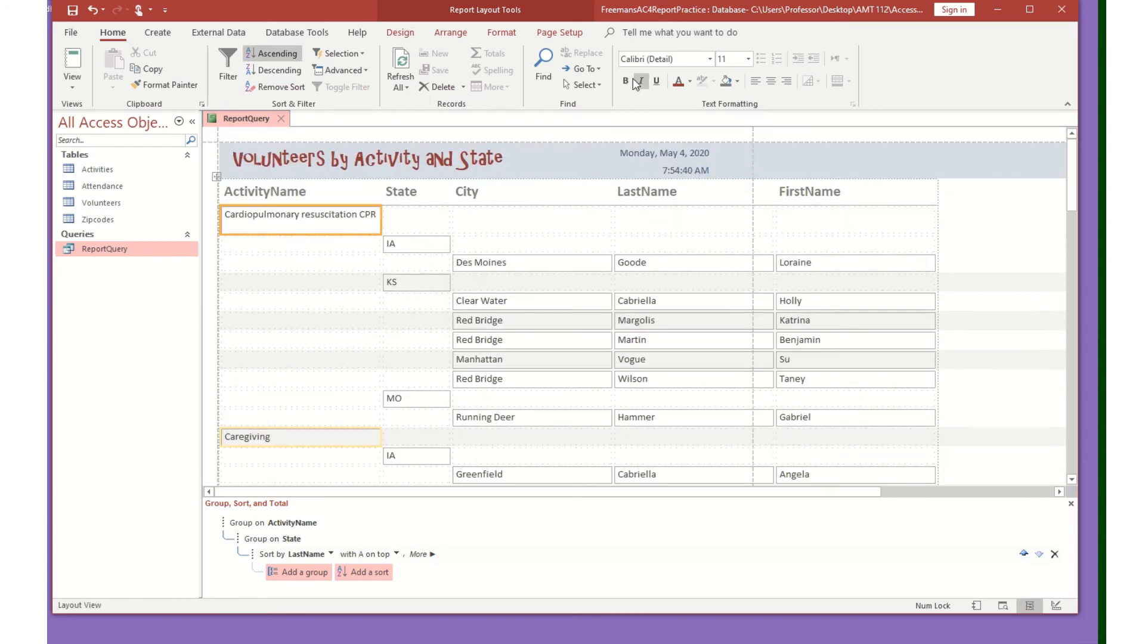
{"action": "left_click", "coordinate": [625, 82]}
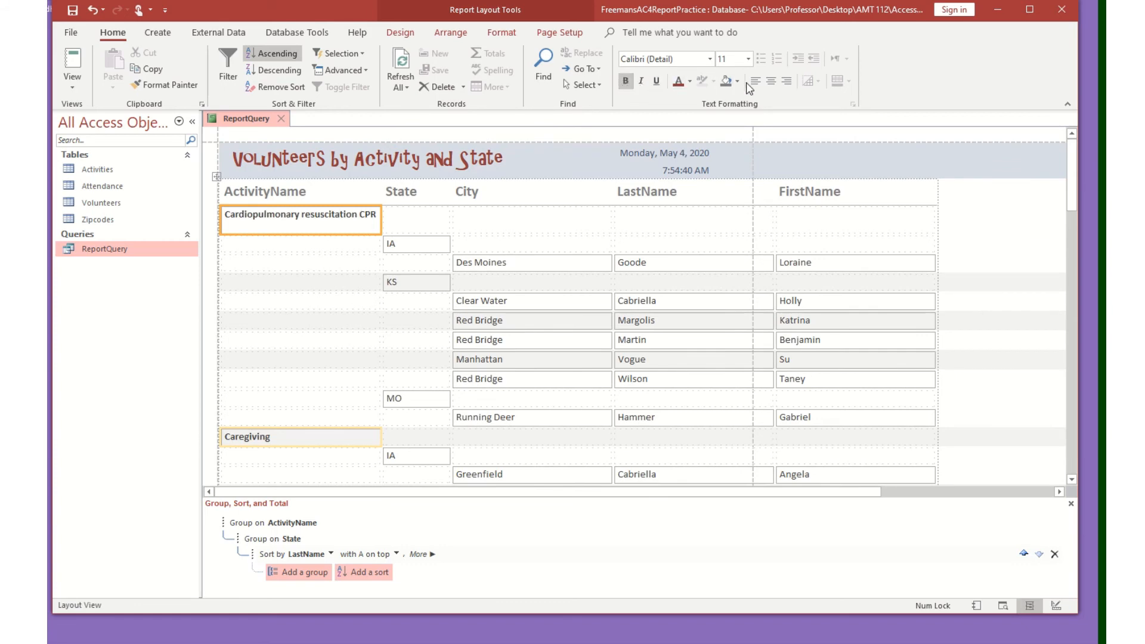
{"action": "left_click", "coordinate": [748, 59]}
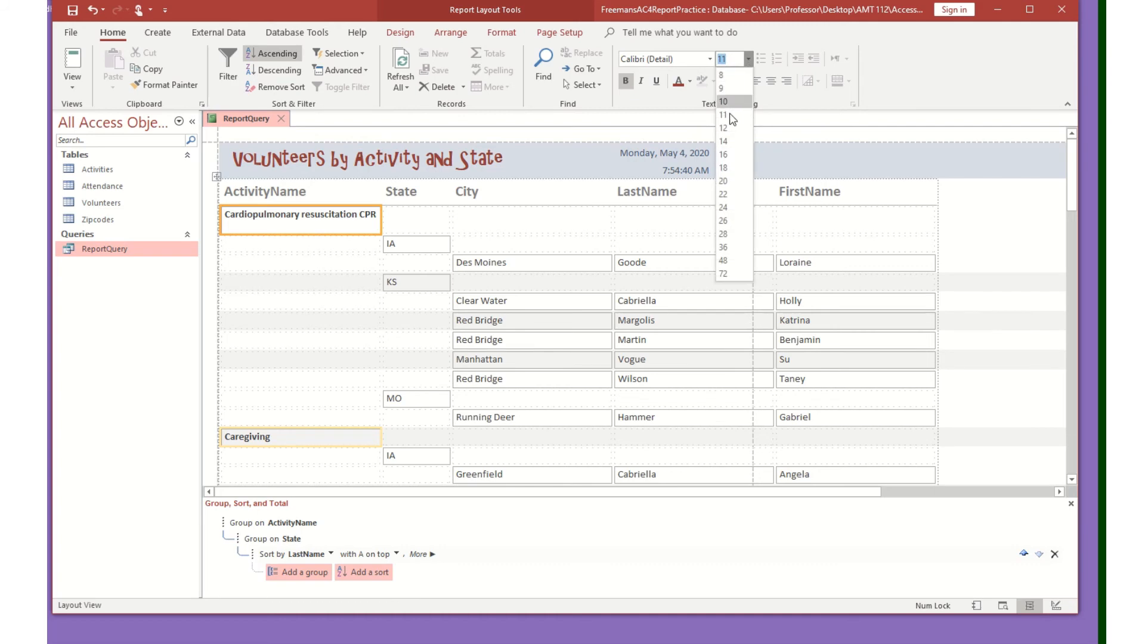
{"action": "left_click", "coordinate": [729, 145]}
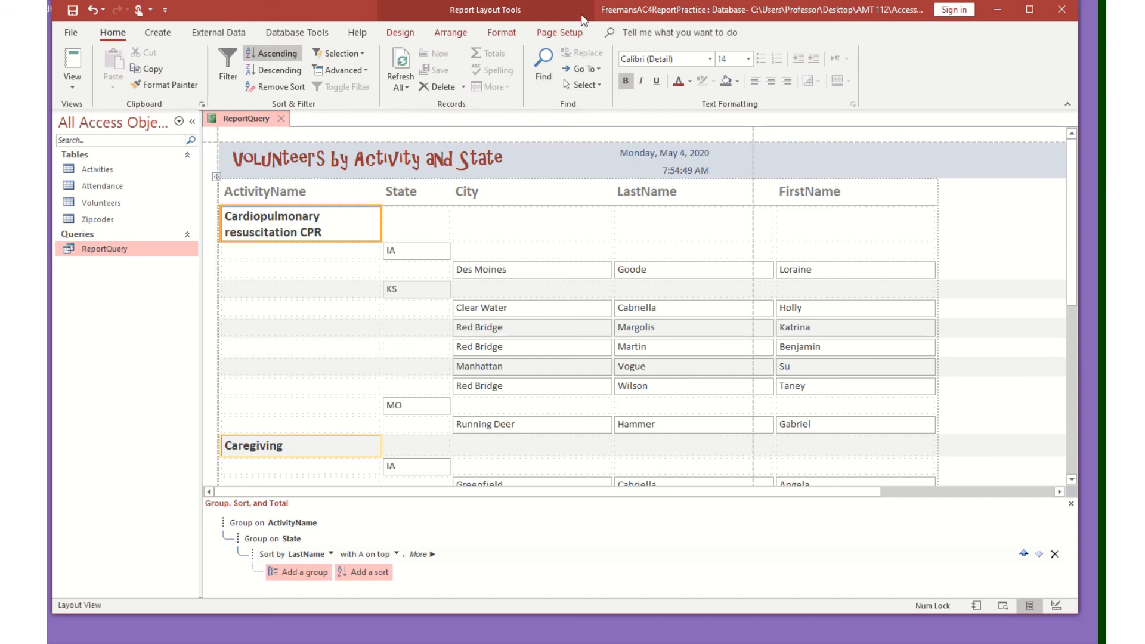
- Set the page orientation to landscape and, in Design View, narrow the report to about 10.7 inches, ending at the FirstName column's edge
{"action": "left_click", "coordinate": [578, 35]}
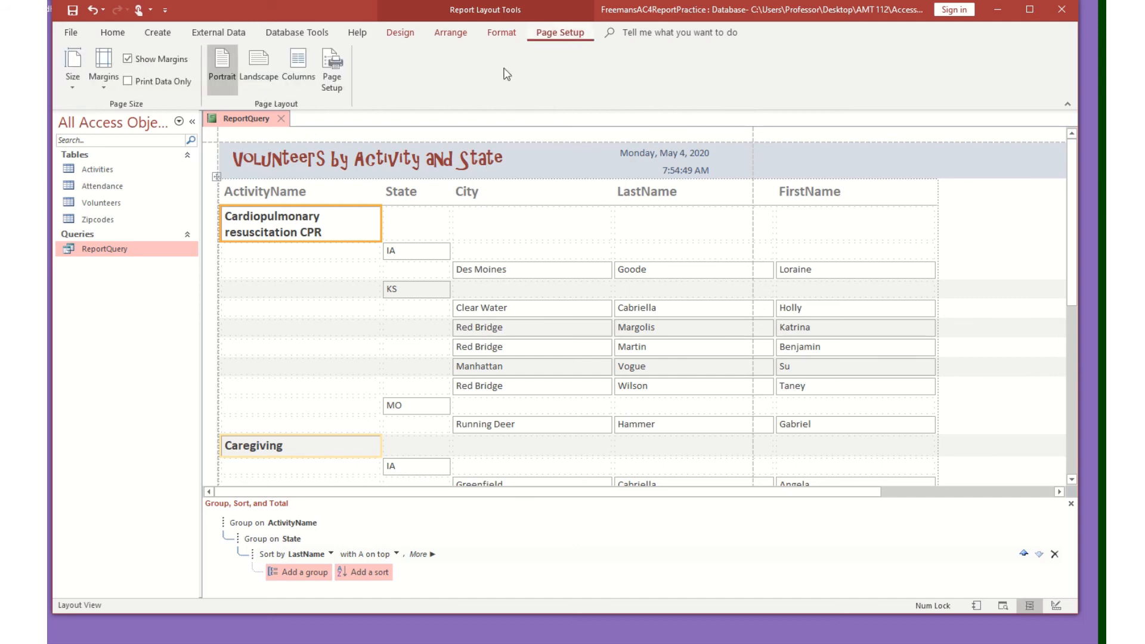
{"action": "left_click", "coordinate": [258, 62]}
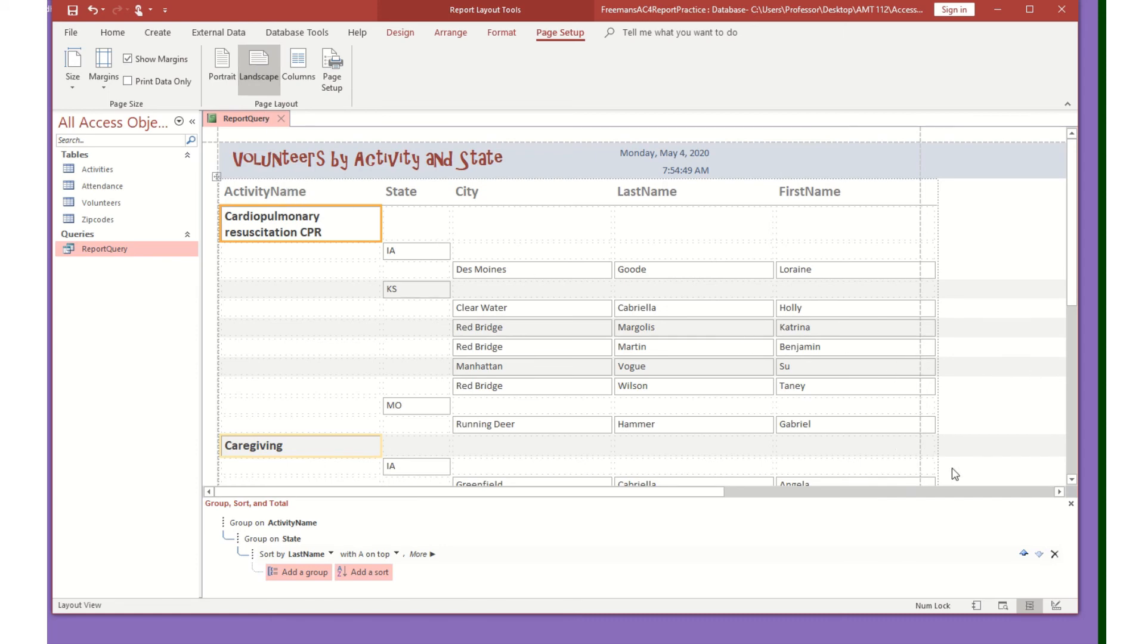
{"action": "left_click", "coordinate": [1055, 604]}
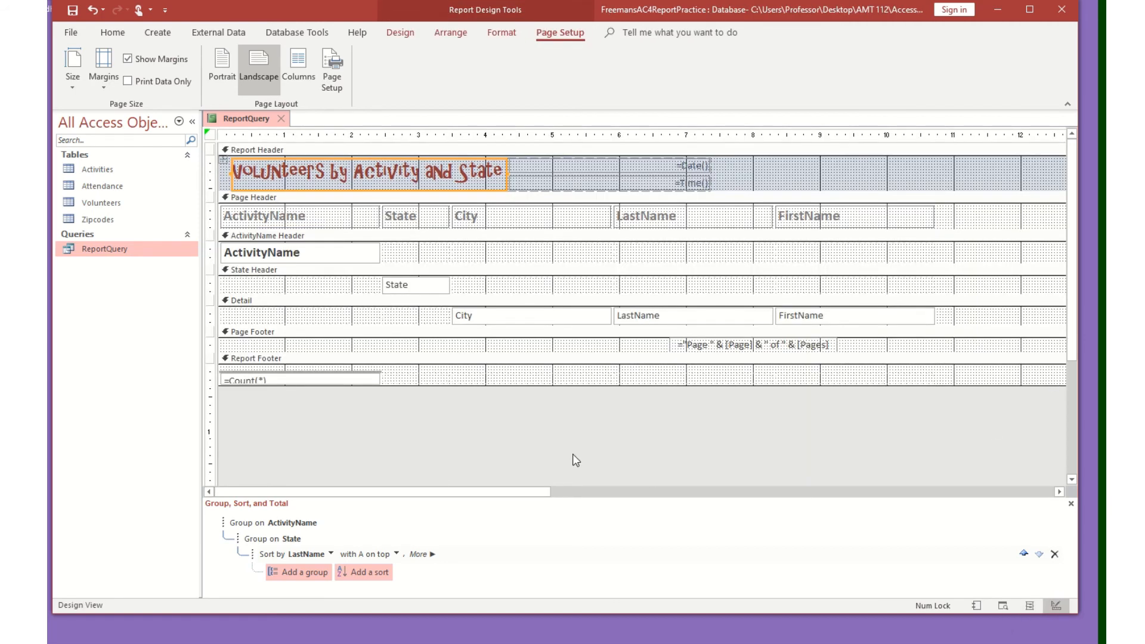
{"action": "left_click_drag", "start_coordinate": [468, 495], "coordinate": [853, 529]}
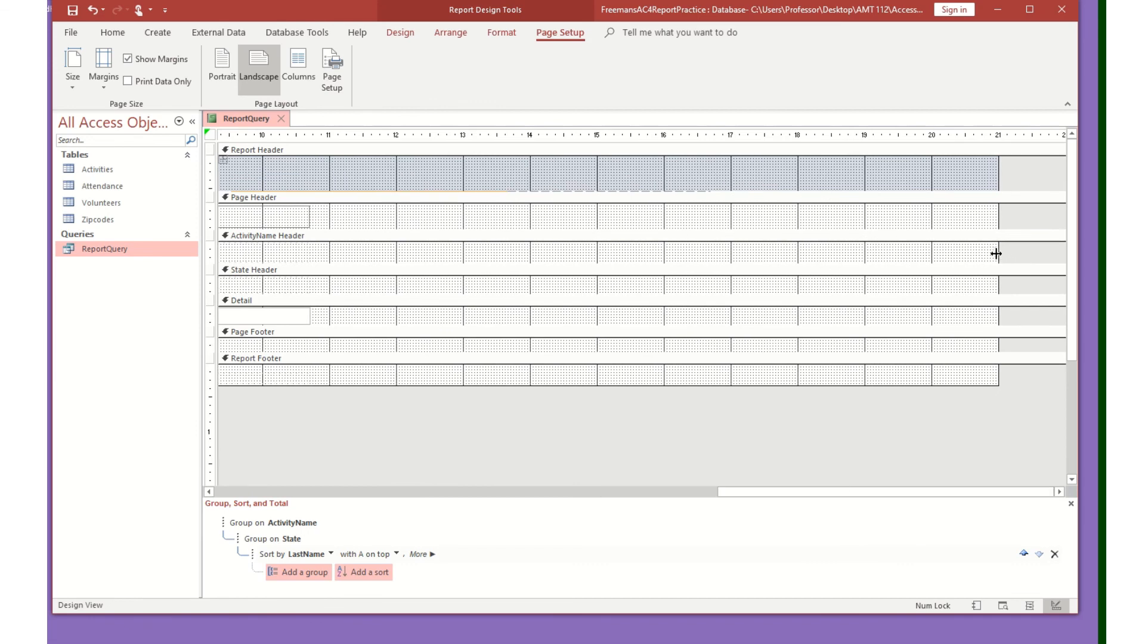
{"action": "left_click_drag", "start_coordinate": [996, 254], "coordinate": [310, 321]}
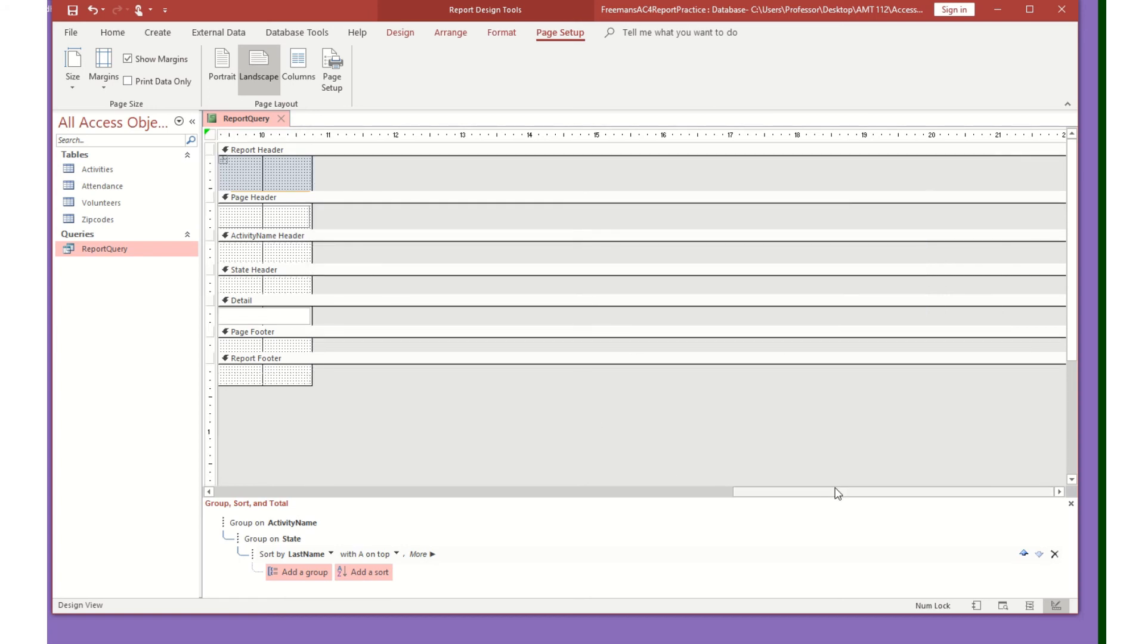
{"action": "left_click_drag", "start_coordinate": [833, 493], "coordinate": [796, 497]}
{"action": "left_click_drag", "start_coordinate": [588, 492], "coordinate": [255, 501]}
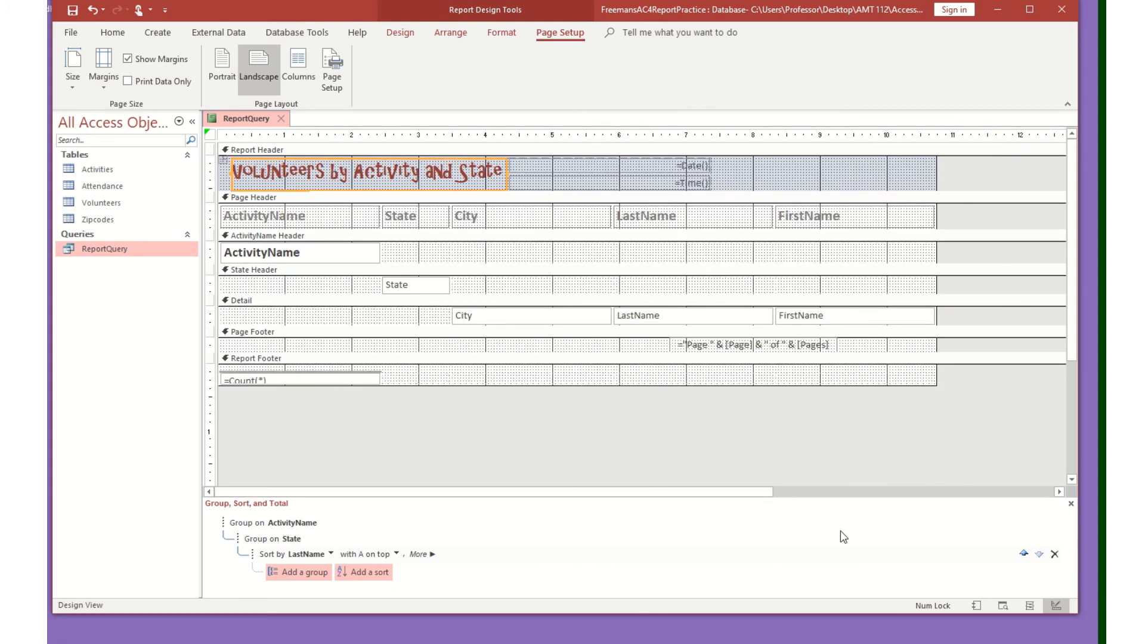
- Review the finished report in Report View and save it as "Volunteers by Activity and State"
{"action": "left_click", "coordinate": [977, 606]}
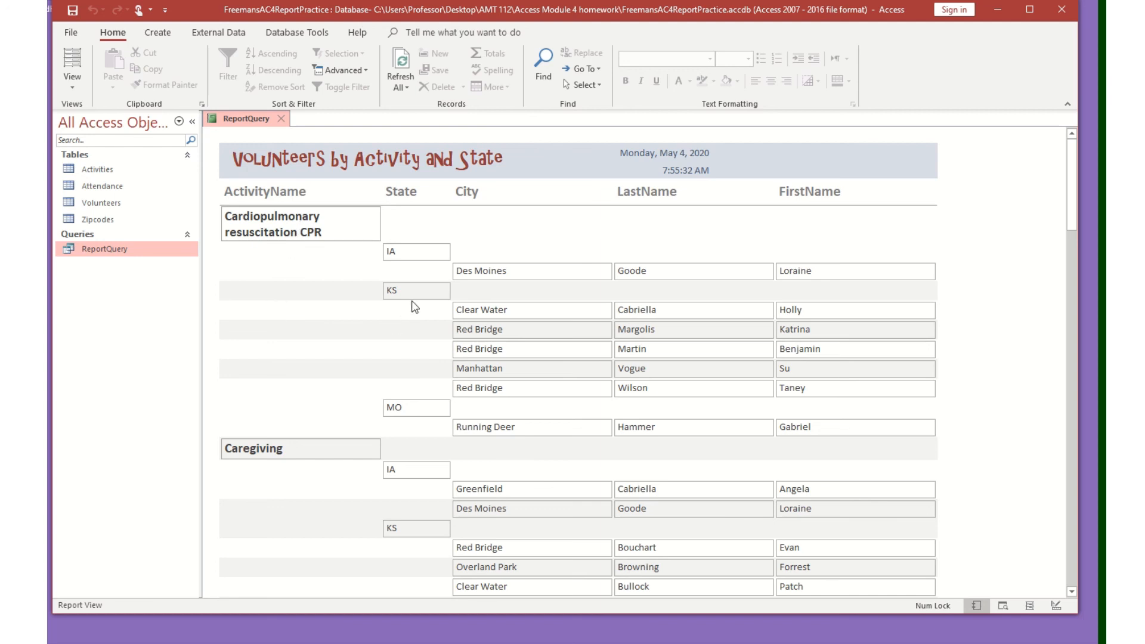
{"action": "scroll", "coordinate": [391, 401], "scroll_direction": "down", "scroll_amount": 10}
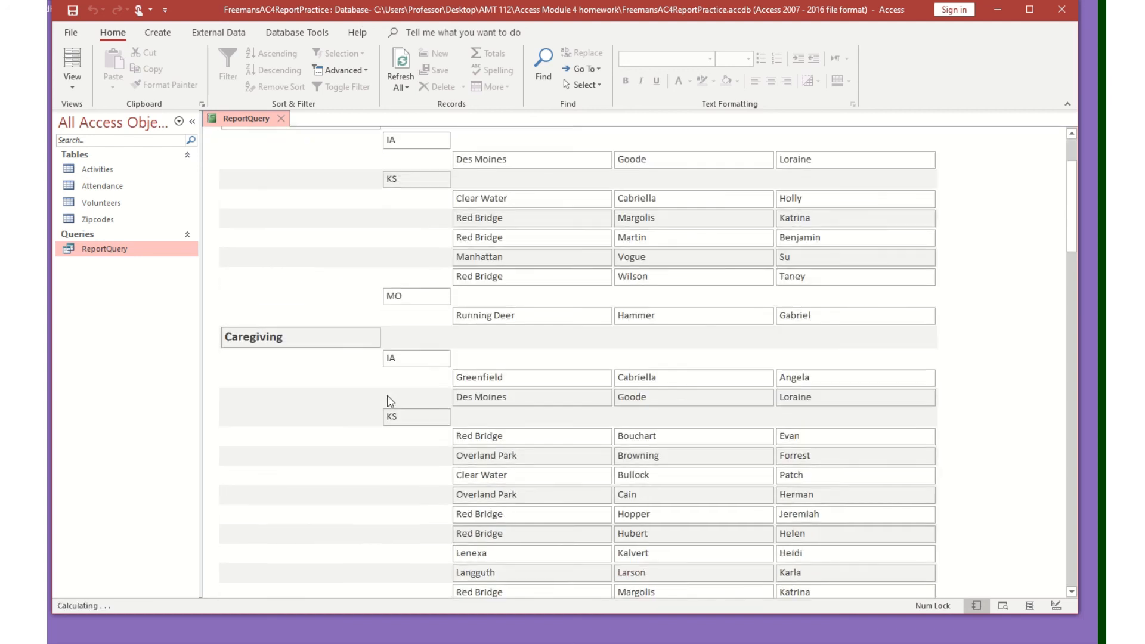
{"action": "scroll", "coordinate": [391, 401], "scroll_direction": "down", "scroll_amount": 14}
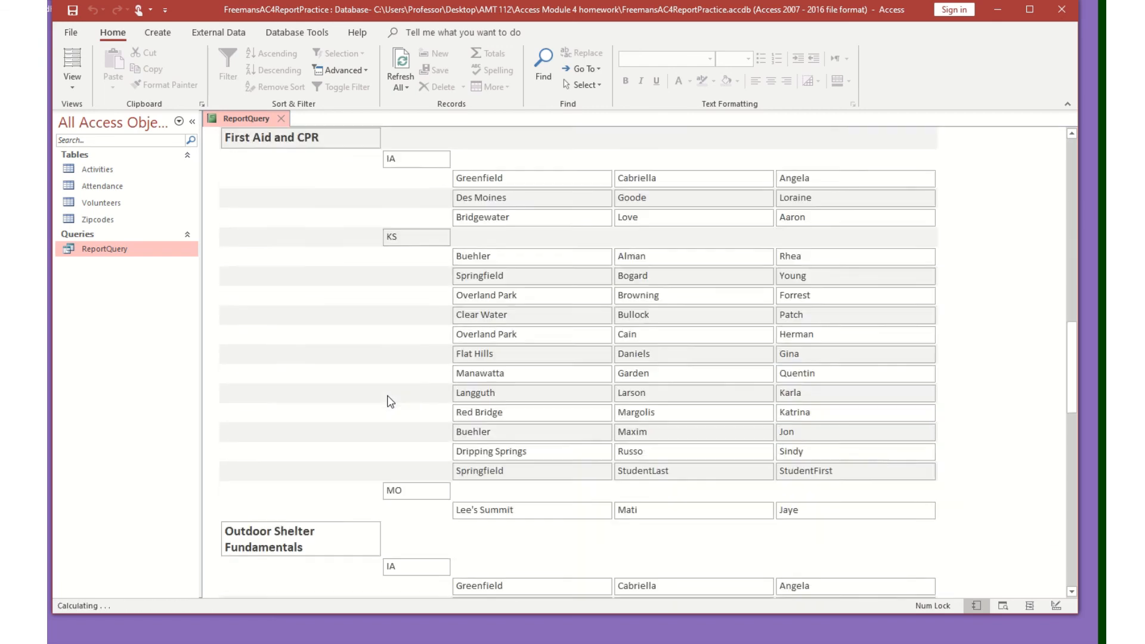
{"action": "scroll", "coordinate": [390, 401], "scroll_direction": "down", "scroll_amount": 4}
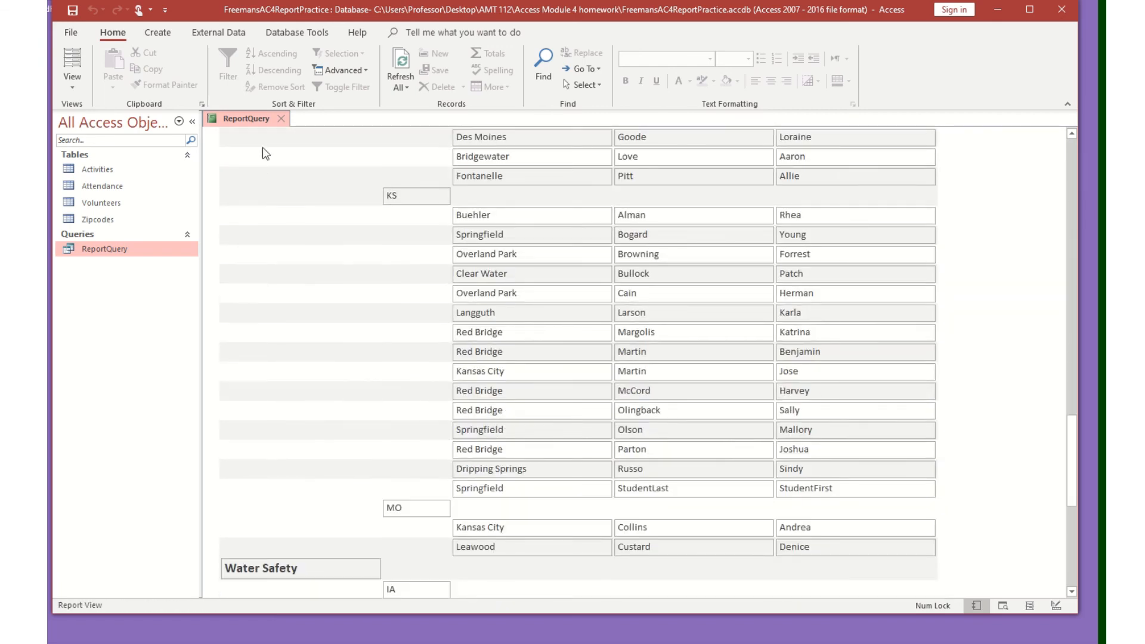
{"action": "left_click", "coordinate": [73, 10]}
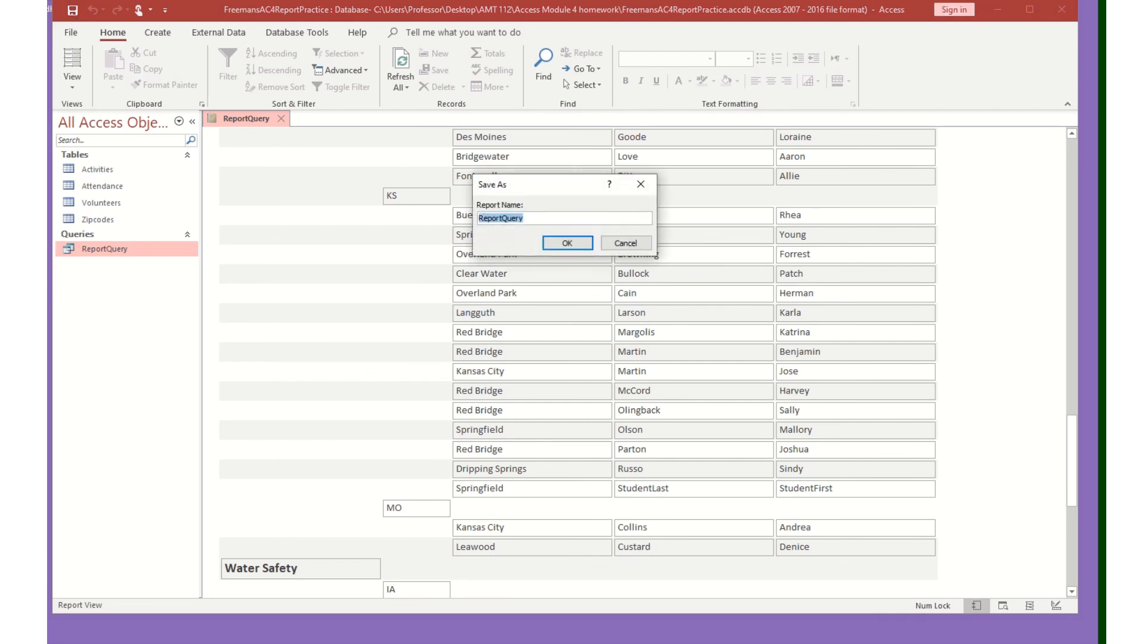
{"action": "type", "text": "V"}
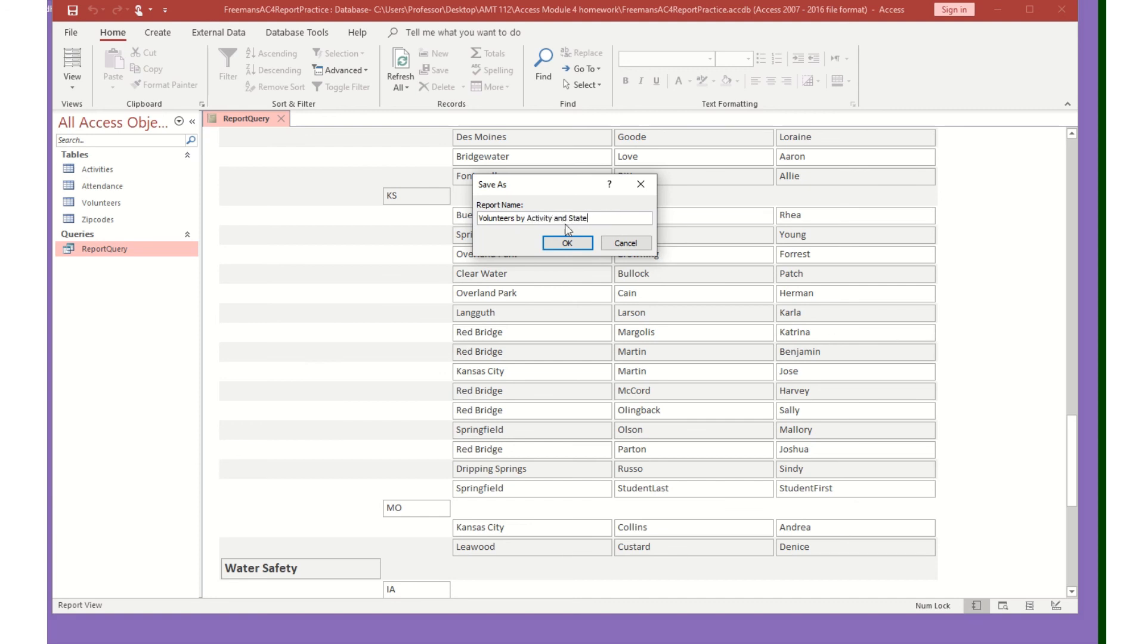
{"action": "left_click", "coordinate": [567, 243]}
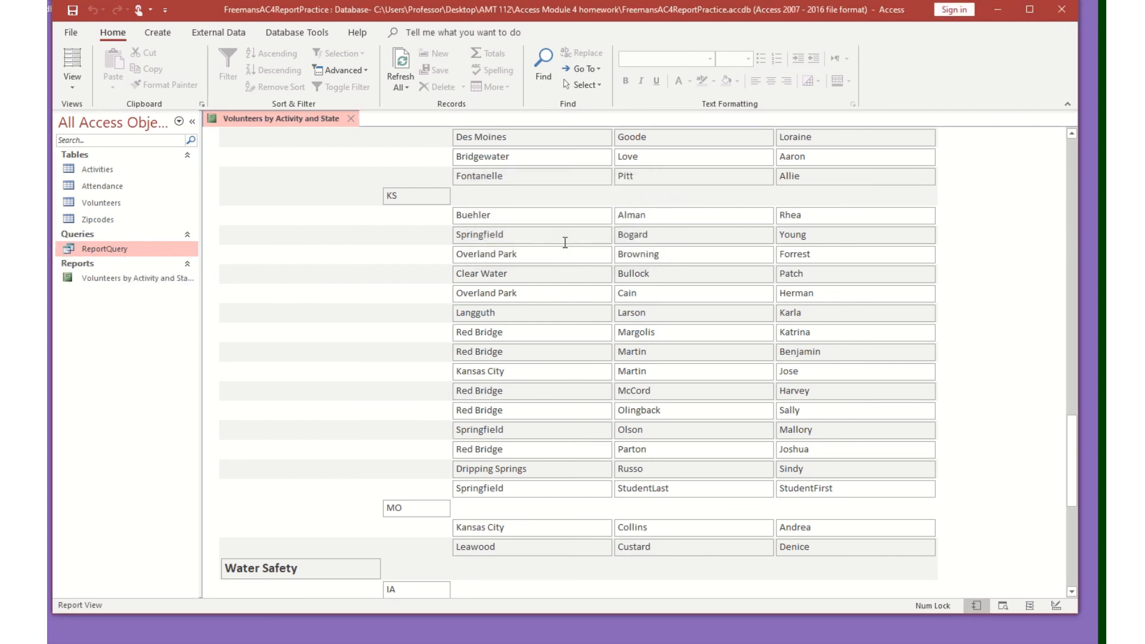